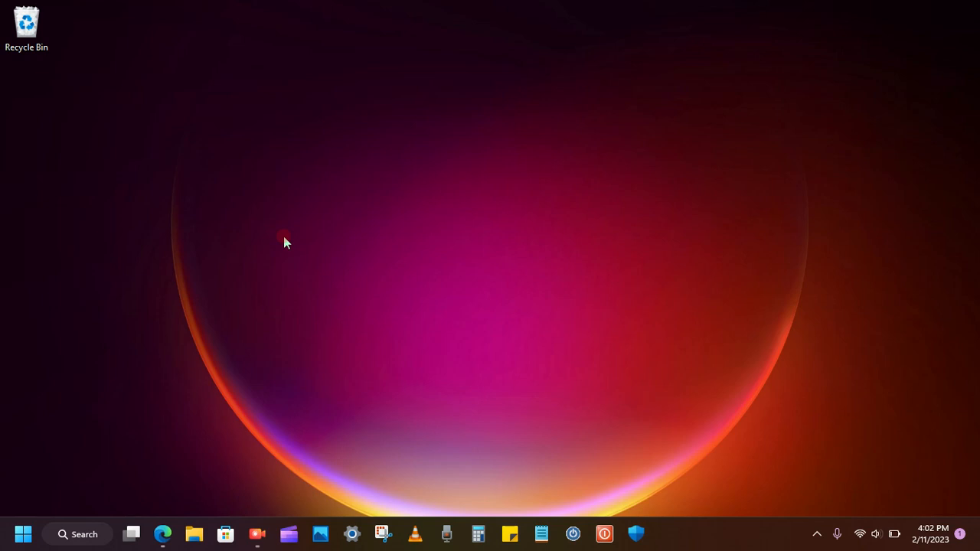
- Launch the Photos Legacy app from the installed applications
click(23, 535)
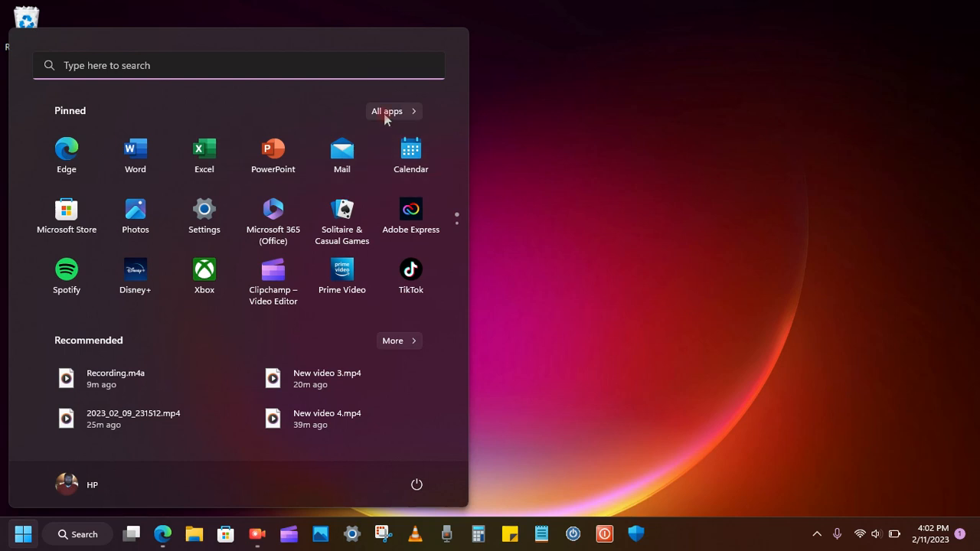
click(387, 113)
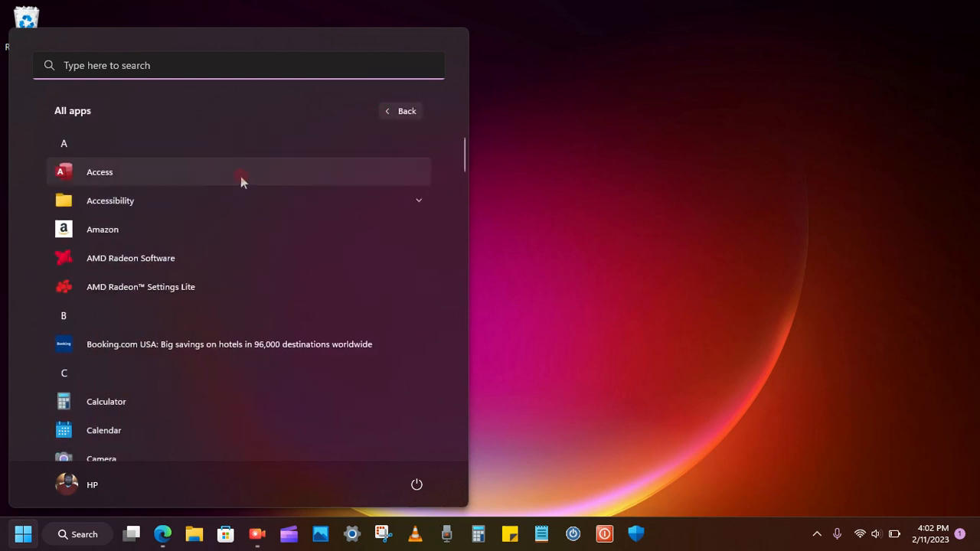
scroll(229, 199, down, 10)
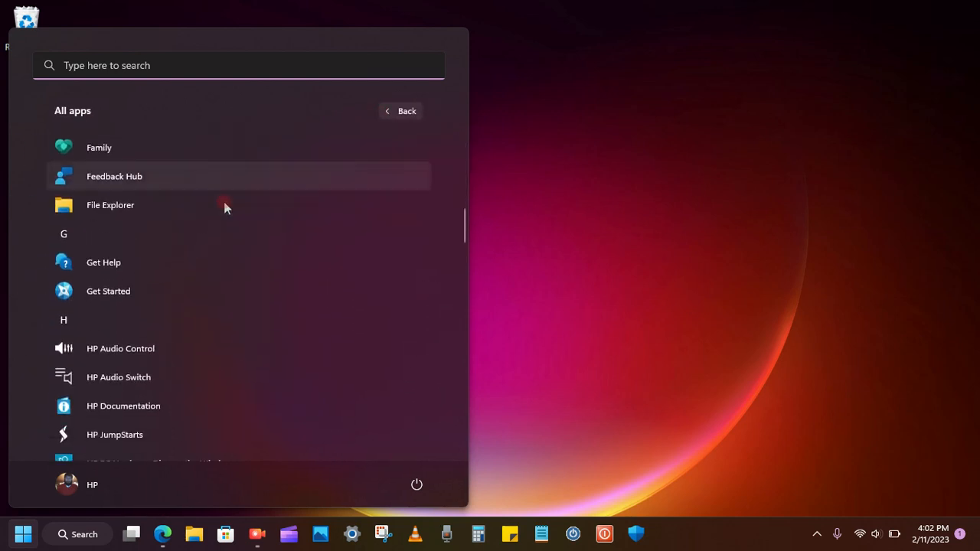
scroll(224, 211, down, 6)
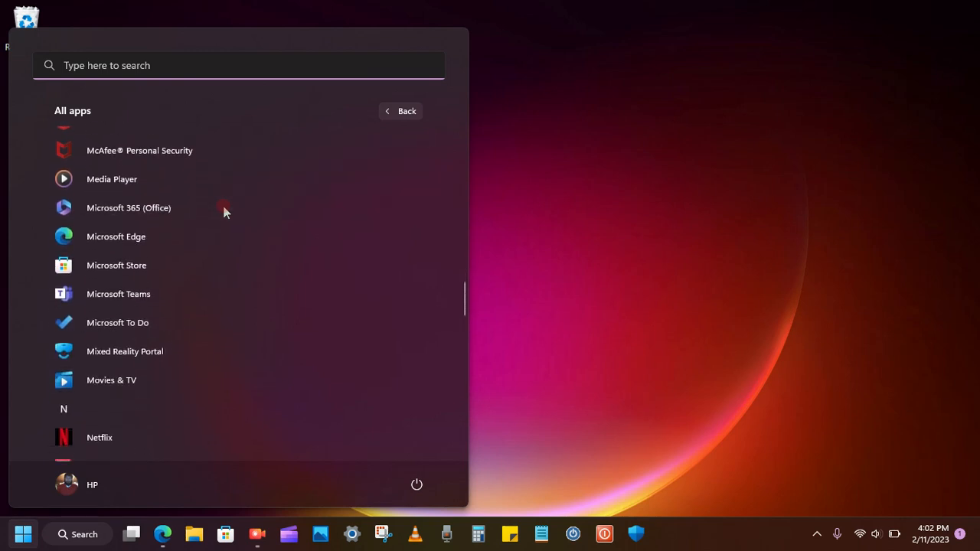
scroll(225, 212, down, 8)
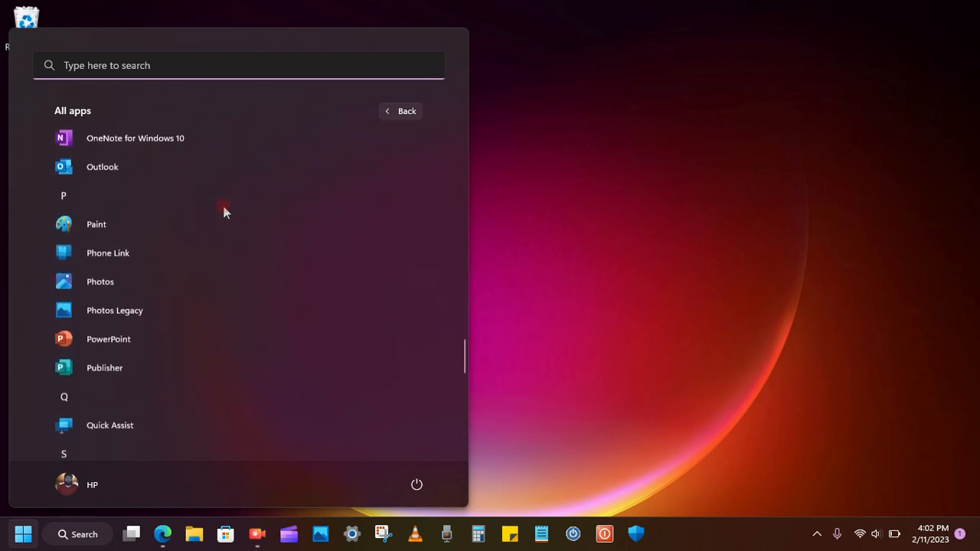
scroll(224, 212, down, 2)
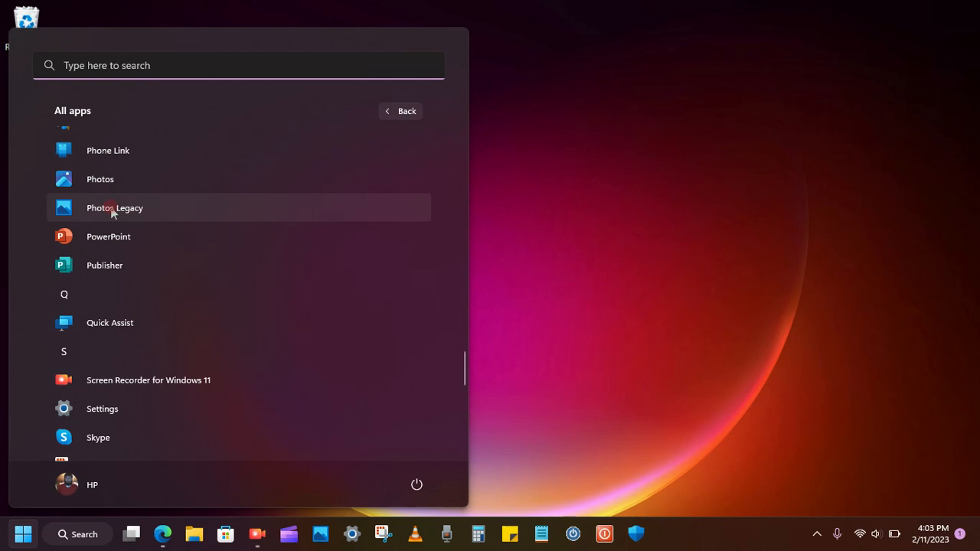
click(111, 211)
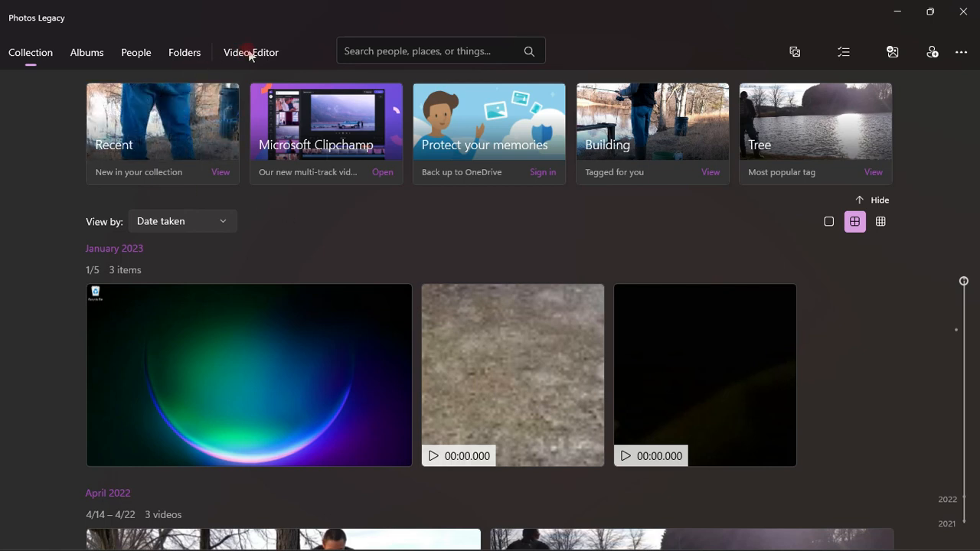
- Create a new project in the Video Editor and name it "New video 4"
click(249, 52)
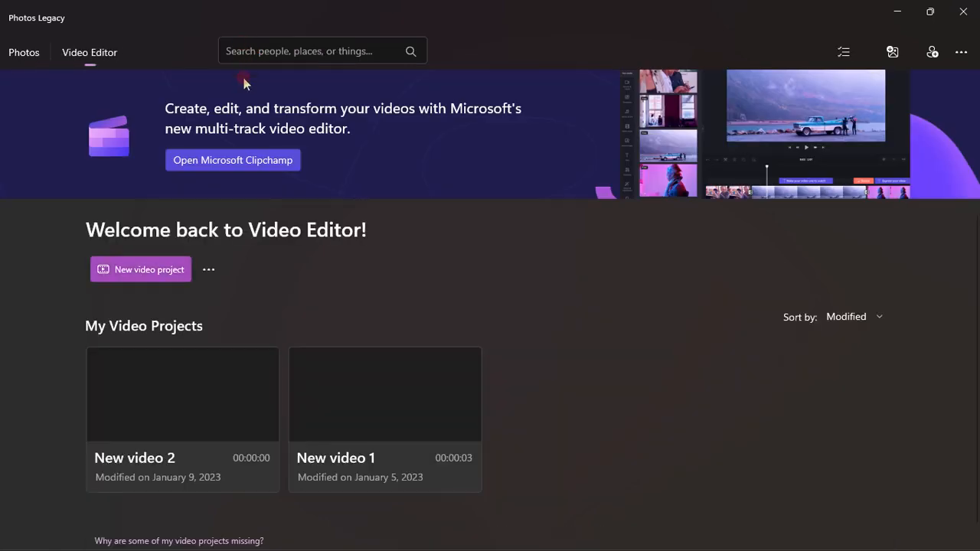
click(146, 268)
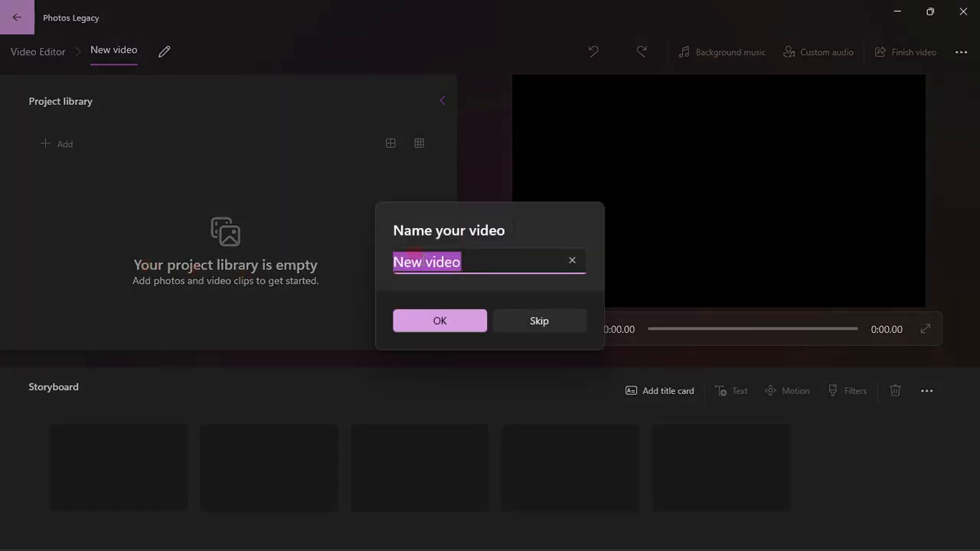
click(464, 260)
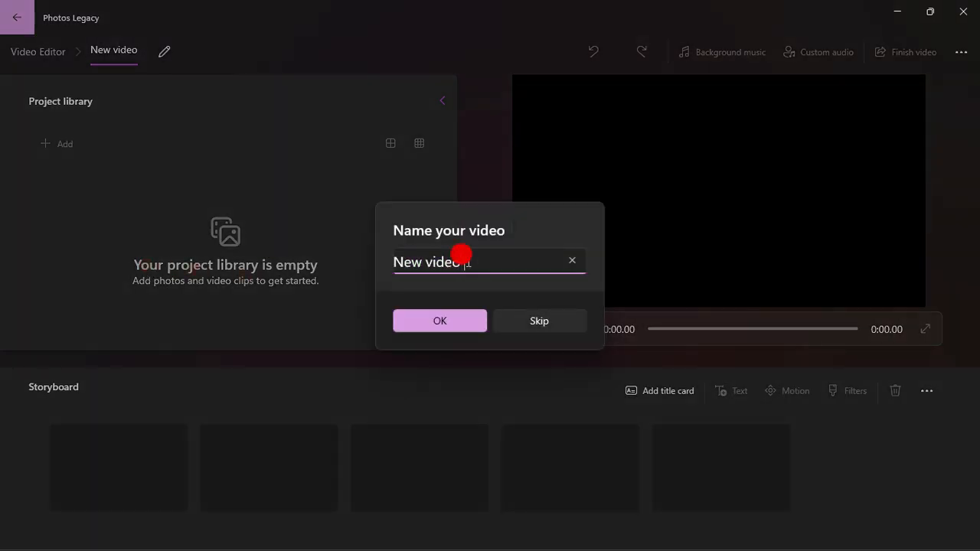
text(4)
click(460, 318)
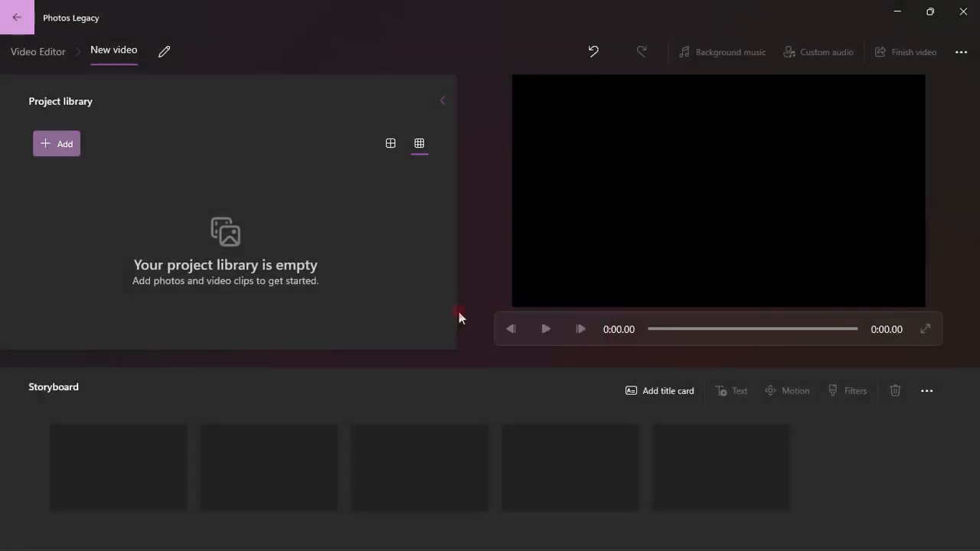
- Add a title card to the storyboard and set its background color to black
click(653, 391)
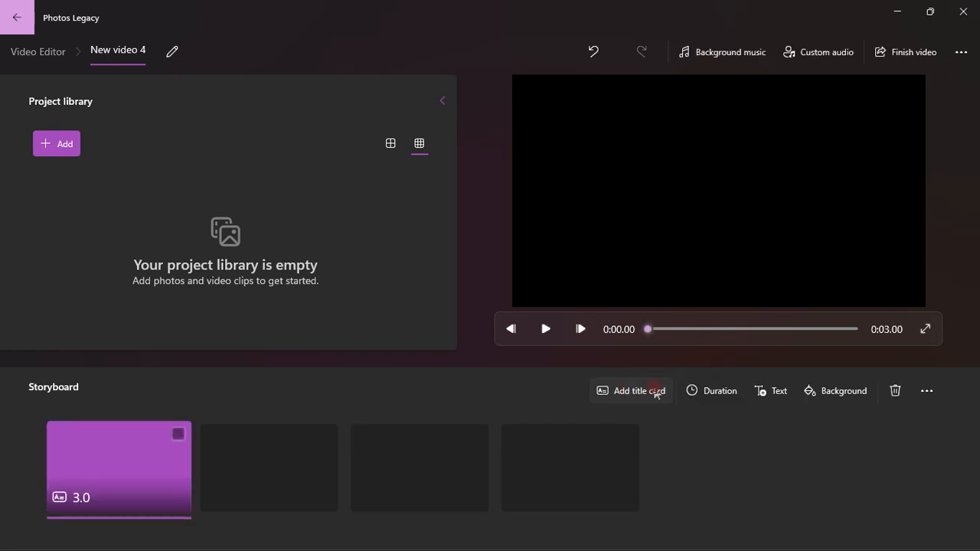
click(97, 432)
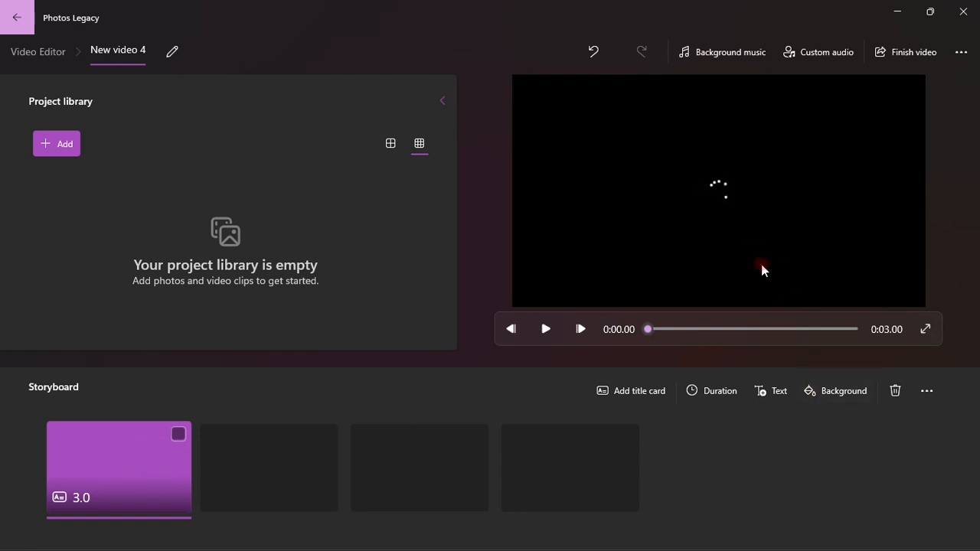
click(835, 392)
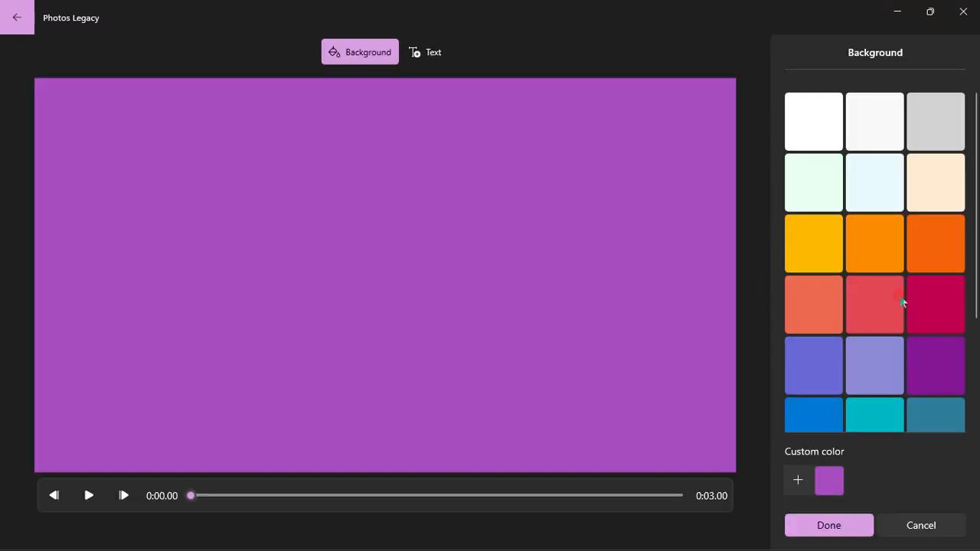
scroll(904, 300, down, 2)
click(936, 404)
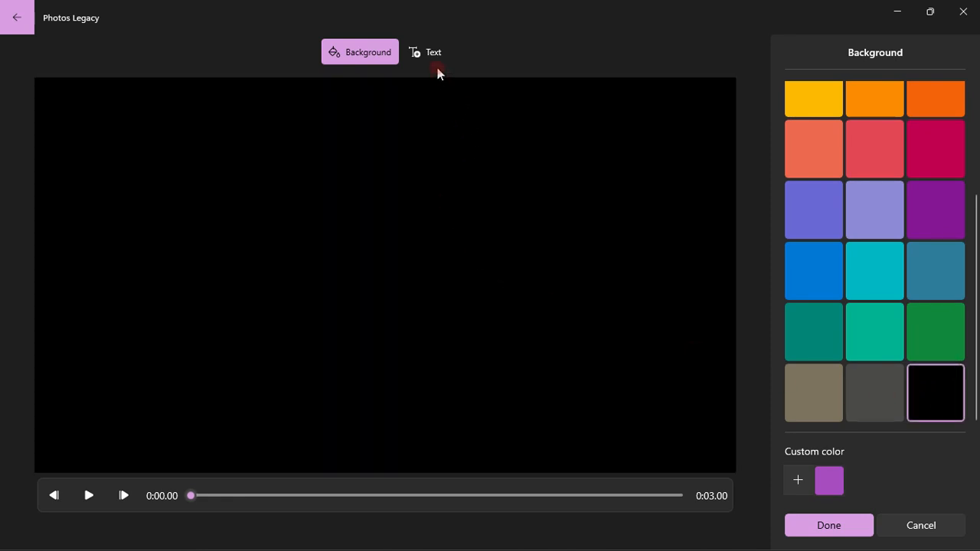
- Replace the title card's placeholder text with "Welcome", "To" and the two-word channel name, each word on its own line
click(427, 54)
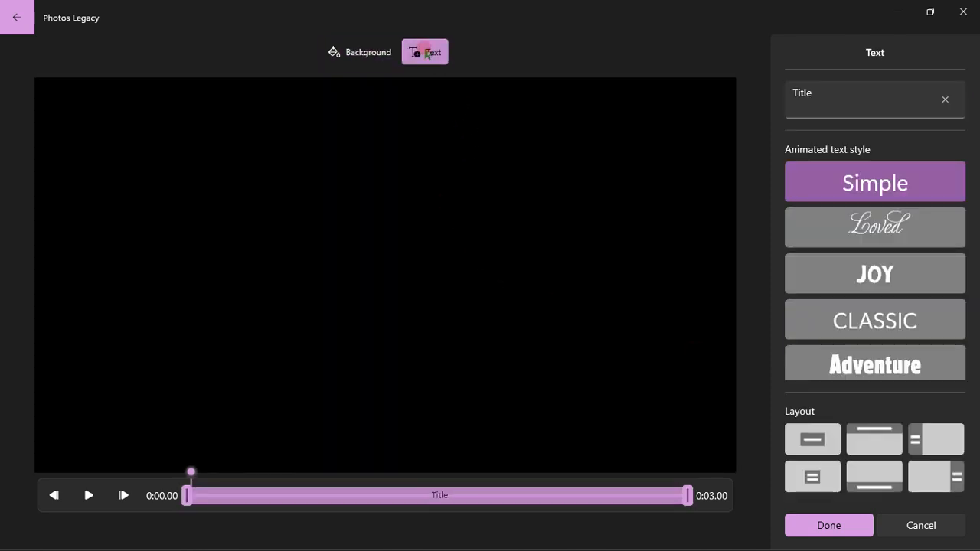
click(819, 90)
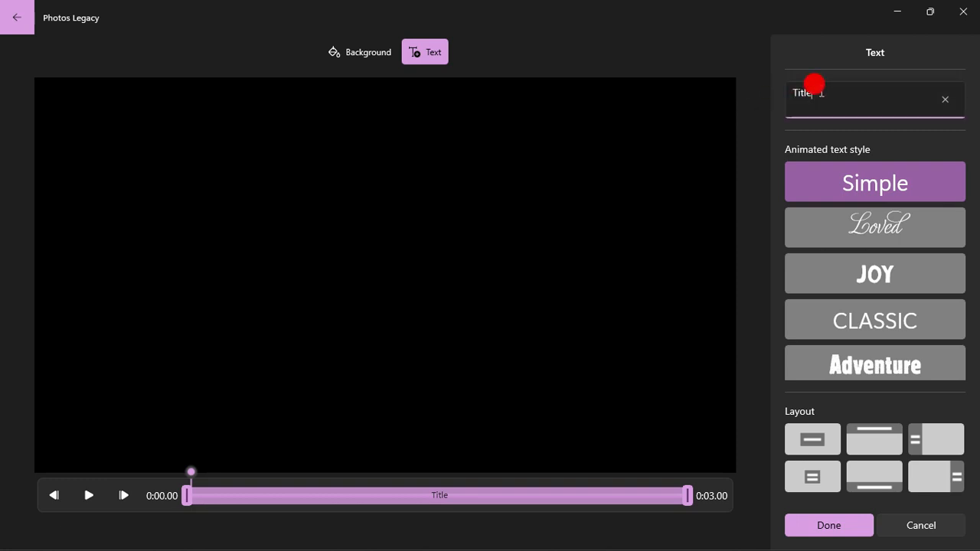
key(BackSpace)
key(BackSpace)
key(BackSpace)
key(BackSpace)
key(BackSpace)
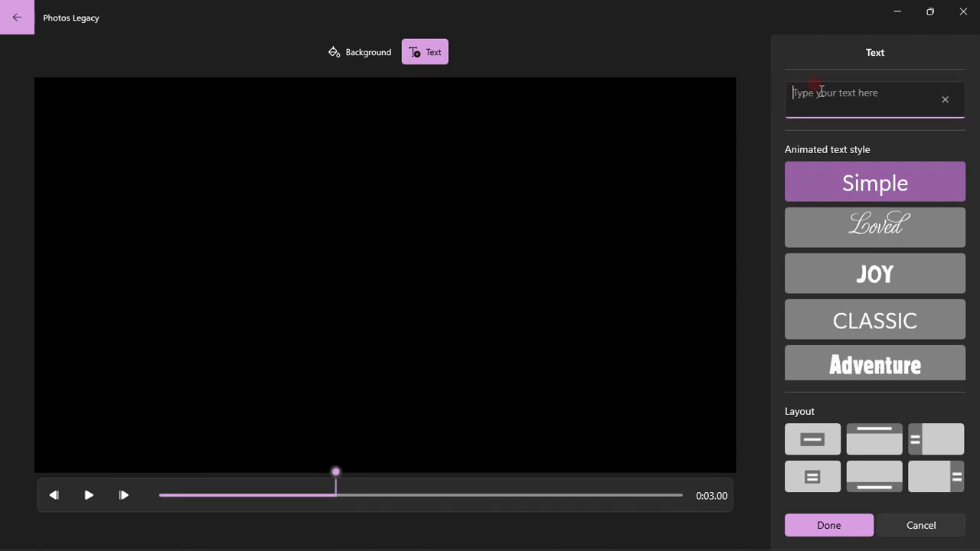
text(We)
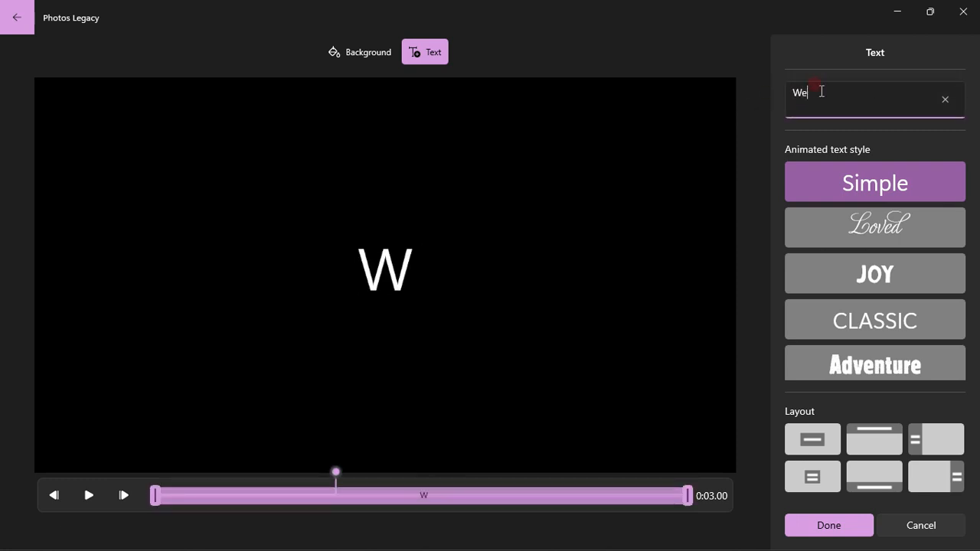
text(lcome)
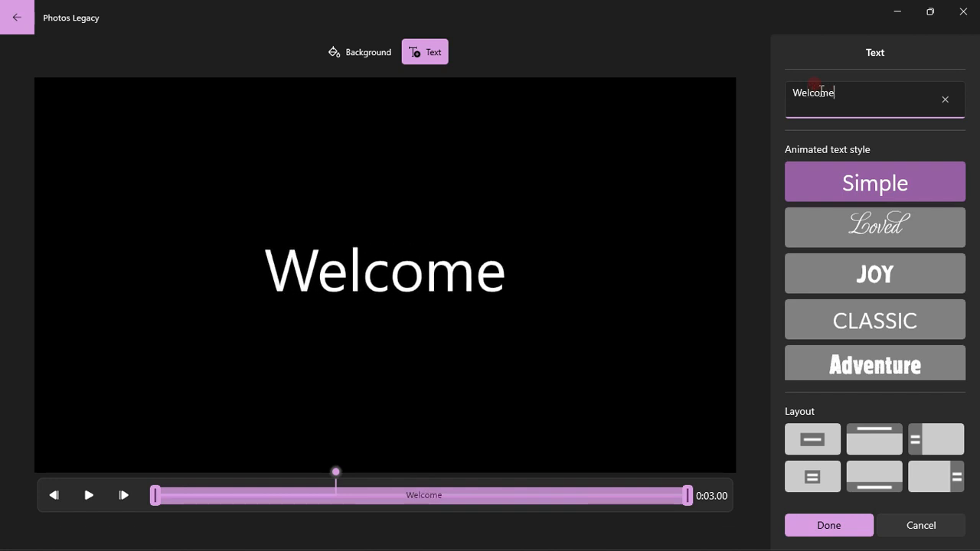
key(Return)
text(To)
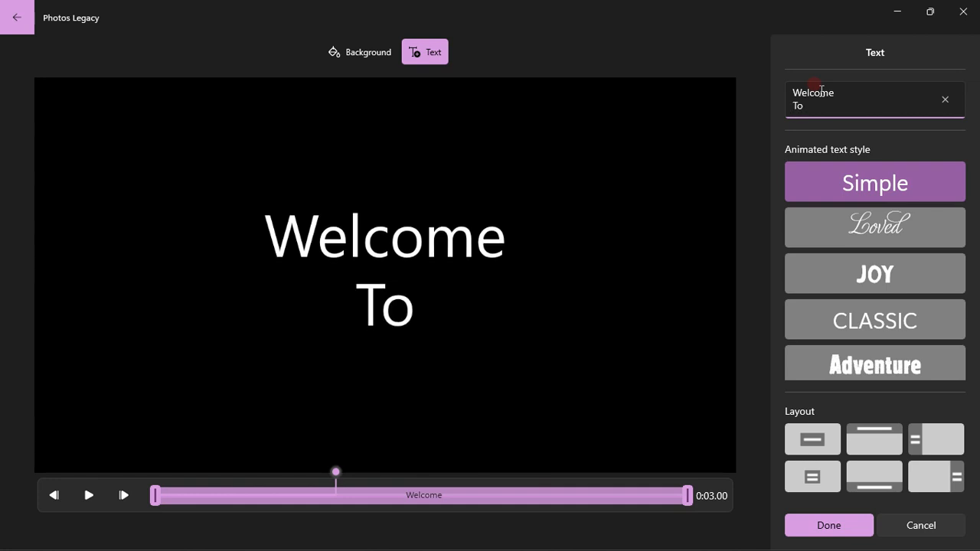
key(Return)
text(Kevins C)
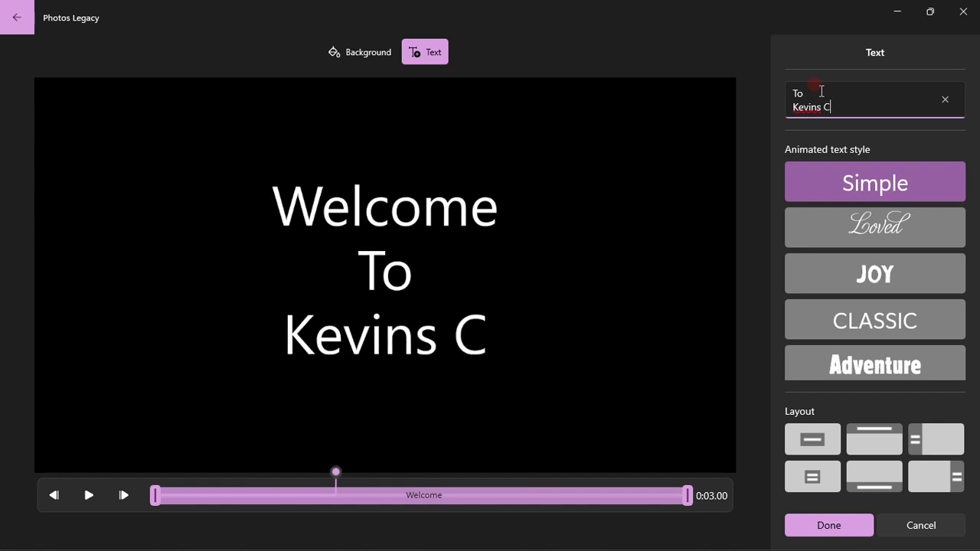
key(BackSpace)
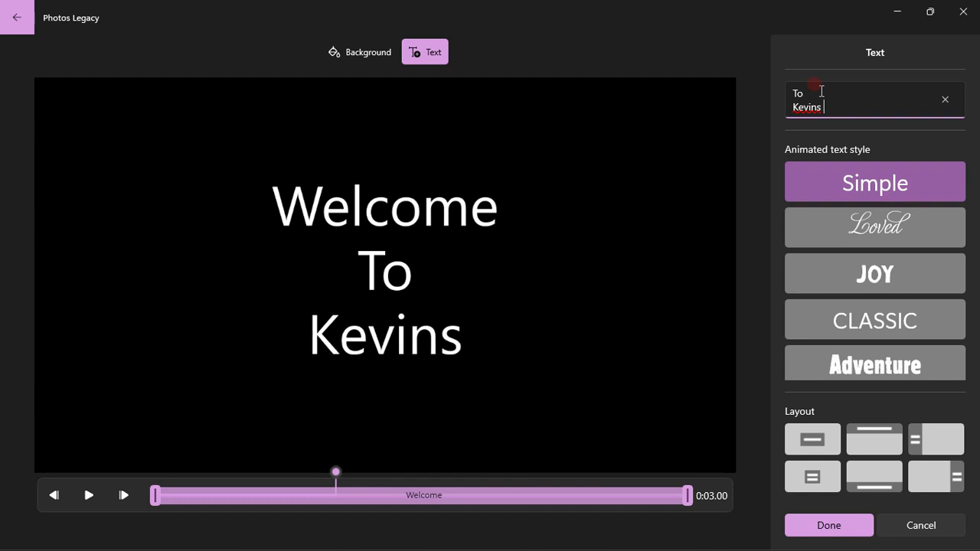
key(Return)
text(Cha)
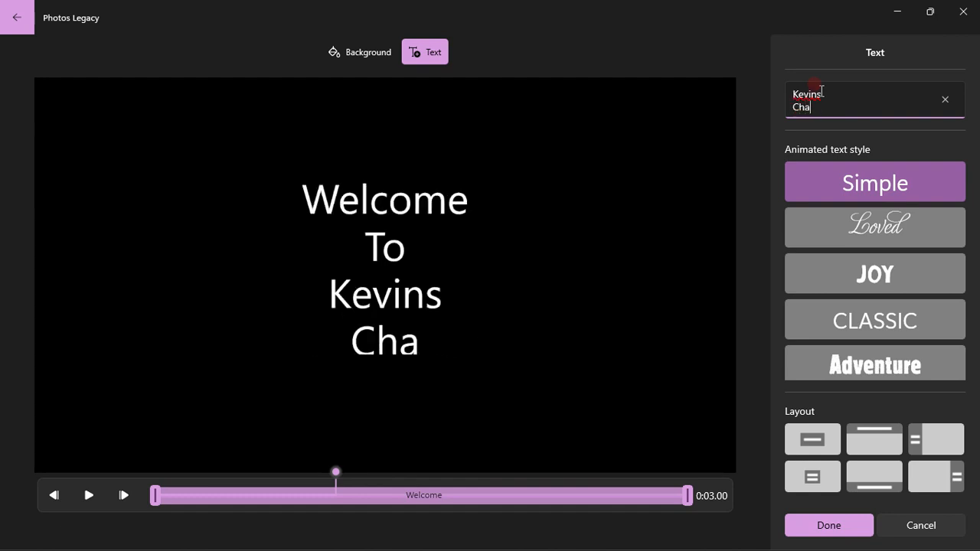
text(nnel)
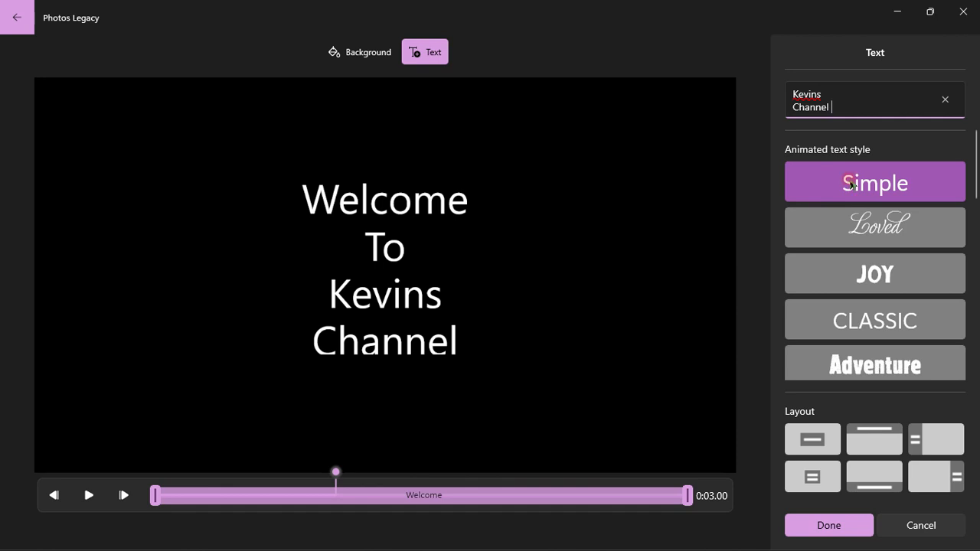
- Try the Loved, Joy, Classic, Adventure, Quiet, Fresh and Impact animated styles on the title text
click(863, 246)
click(867, 274)
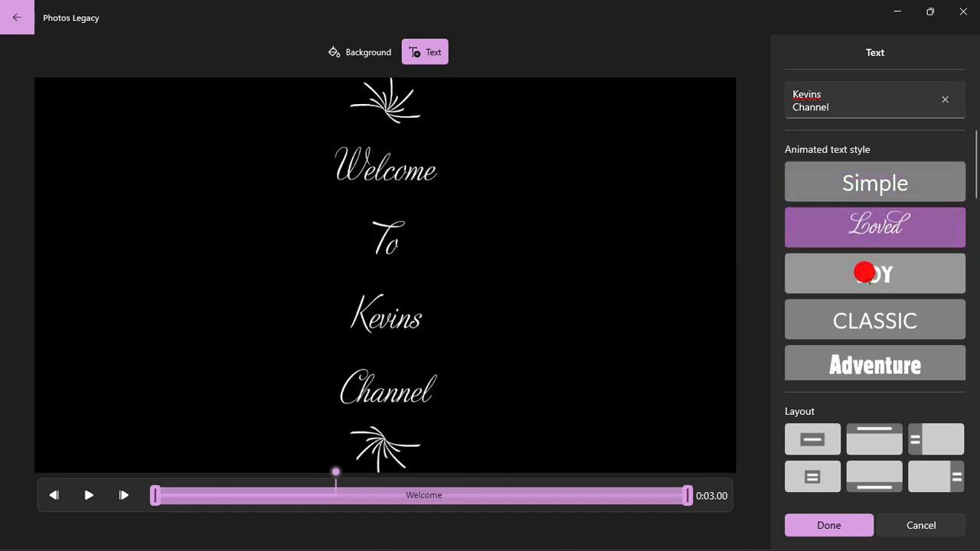
click(867, 313)
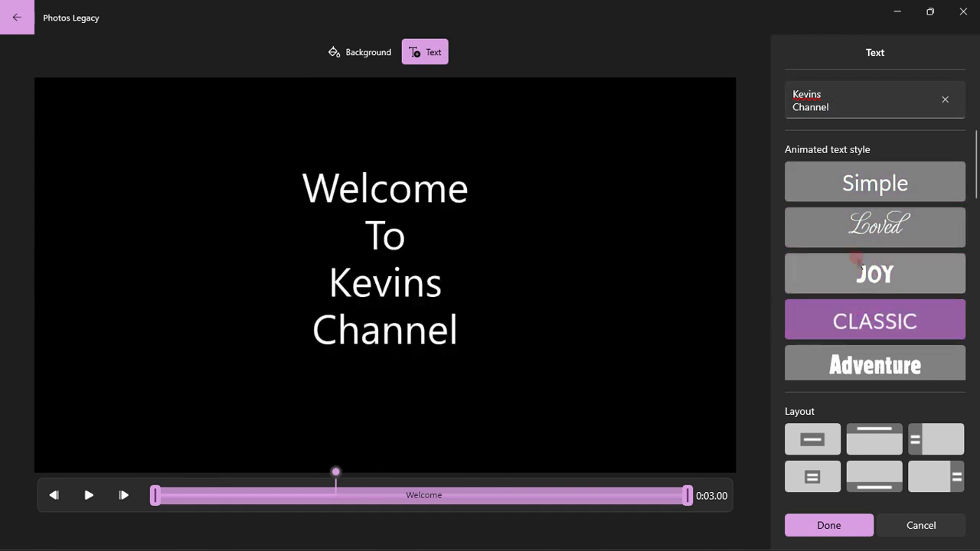
scroll(865, 306, down, 2)
click(857, 247)
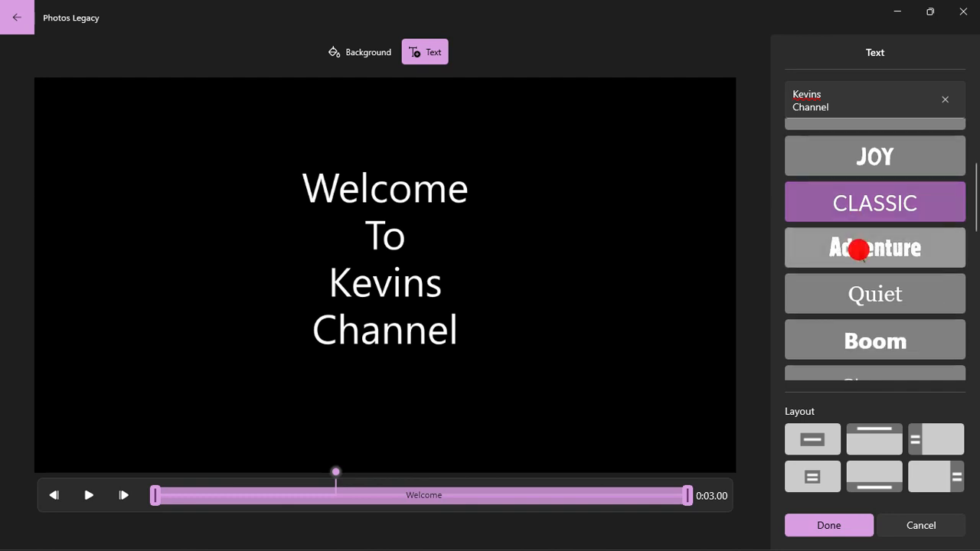
click(870, 299)
scroll(873, 306, down, 3)
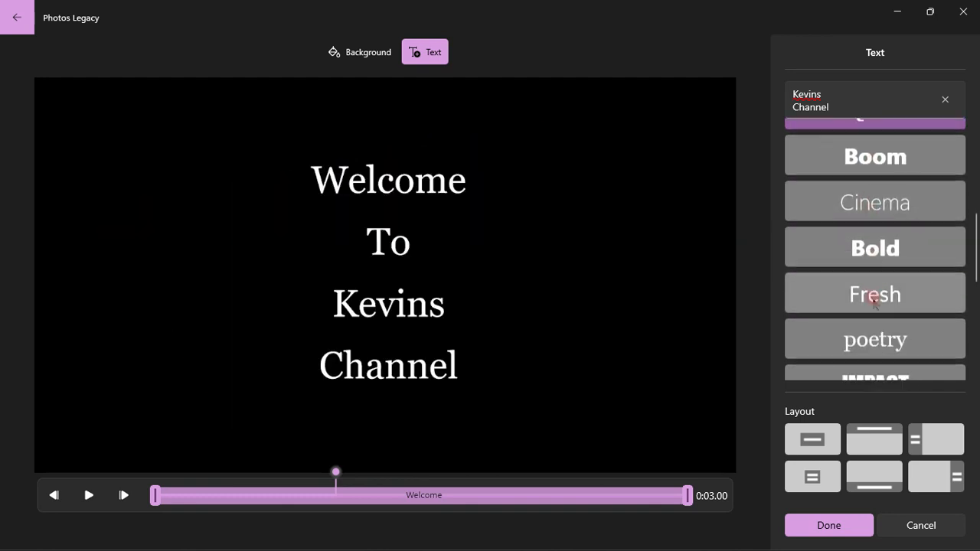
click(872, 281)
scroll(873, 280, down, 1)
scroll(874, 293, down, 1)
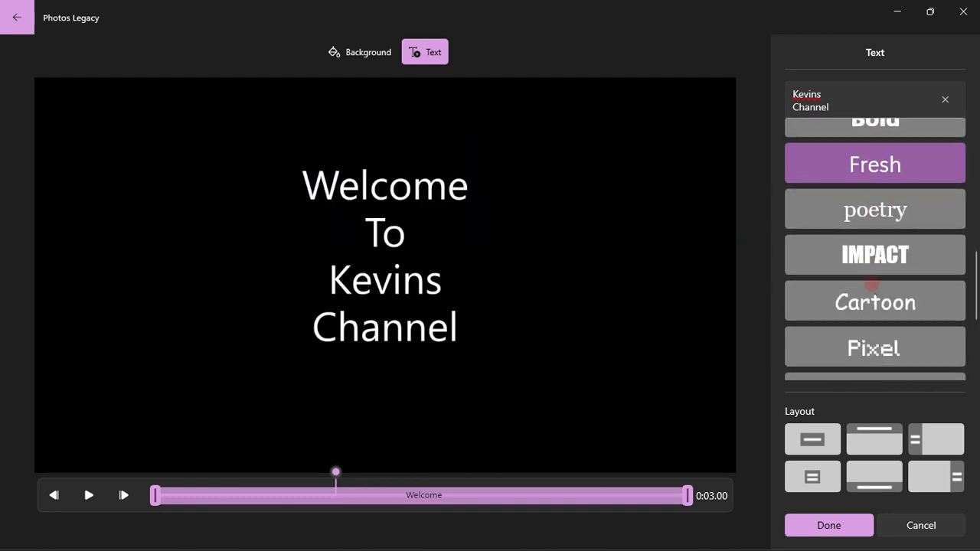
click(874, 277)
- Apply the Electric animated style with the Title 2 layout to the title text and save the title card
scroll(874, 277, down, 3)
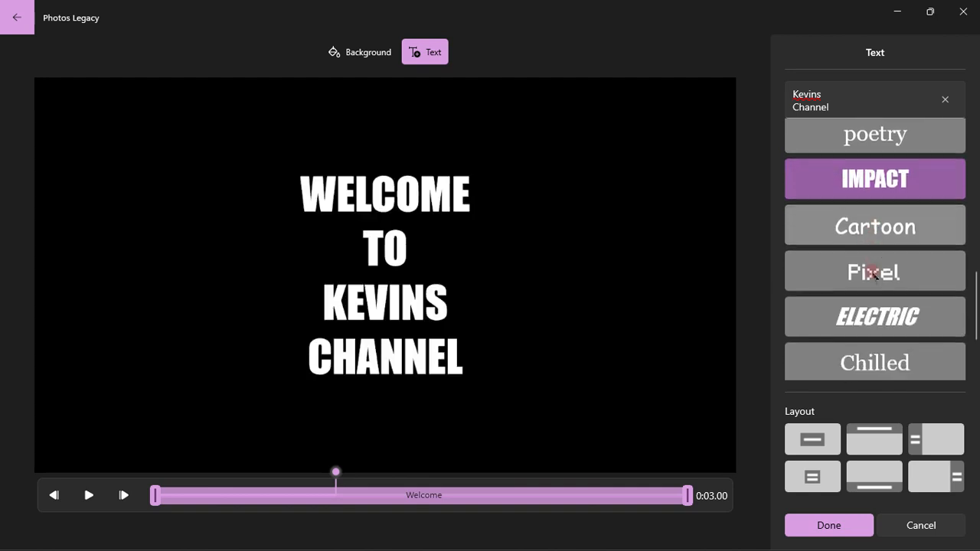
click(874, 275)
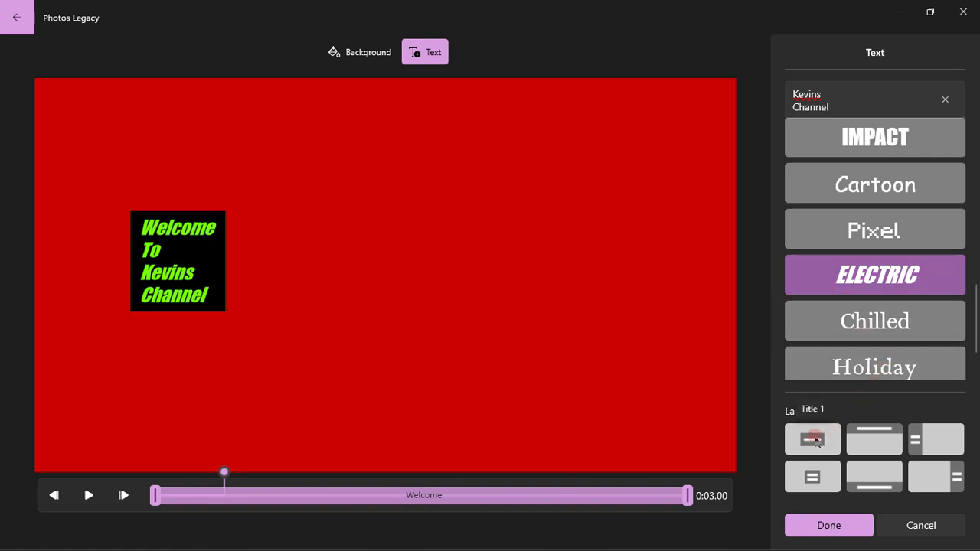
click(866, 437)
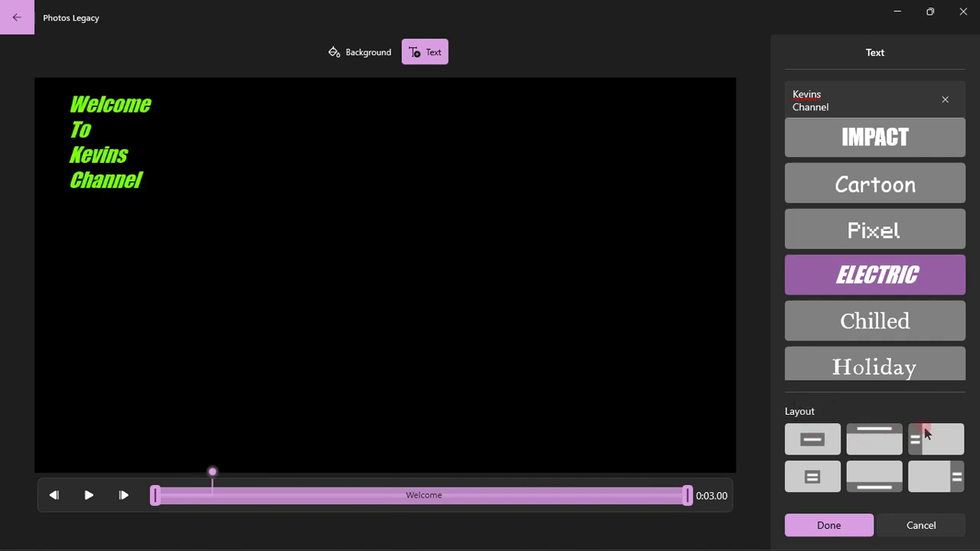
click(925, 433)
click(805, 475)
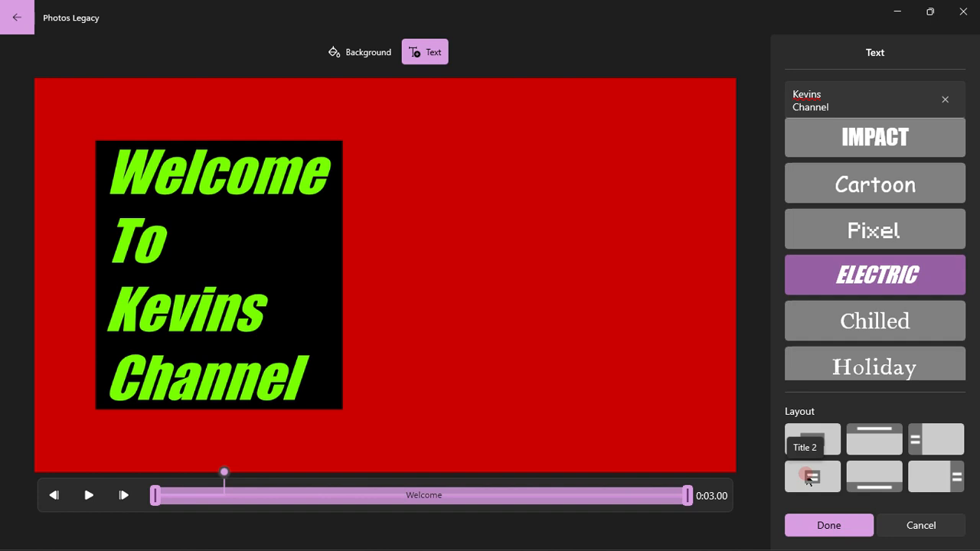
click(824, 522)
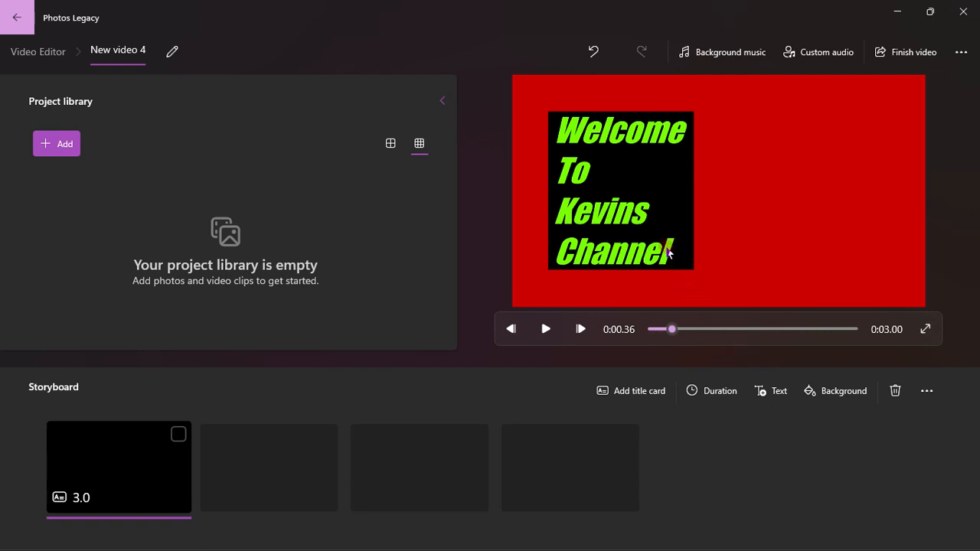
- Change the video project's orientation from landscape to portrait
click(644, 206)
click(960, 53)
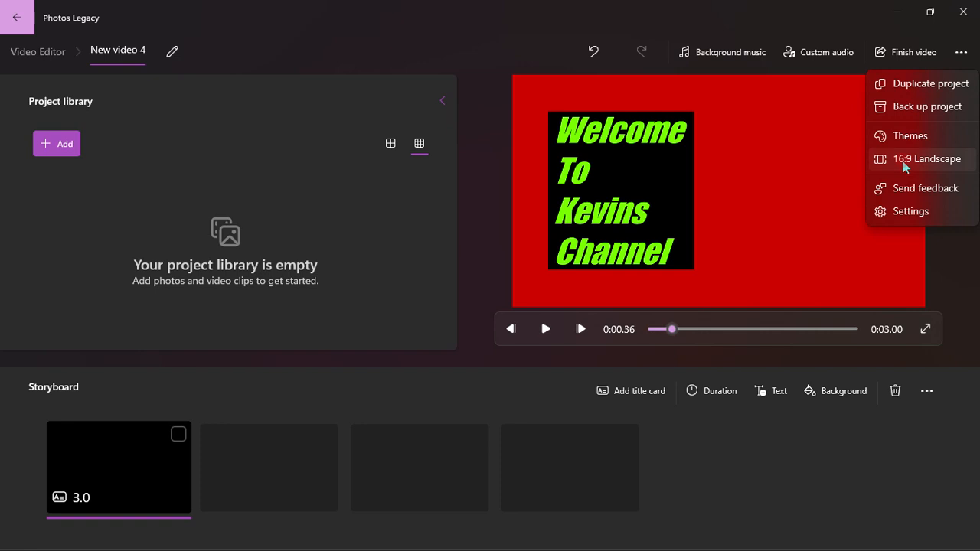
click(903, 163)
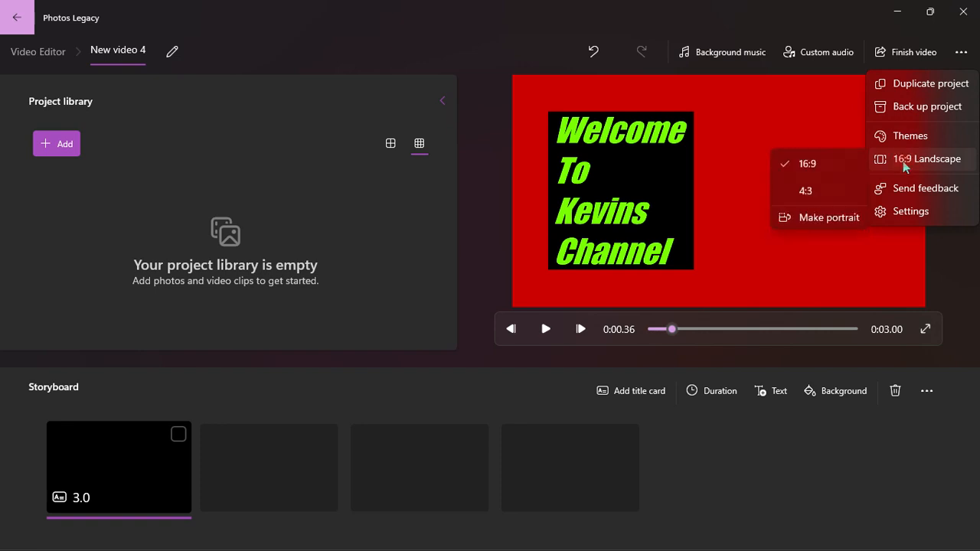
click(818, 218)
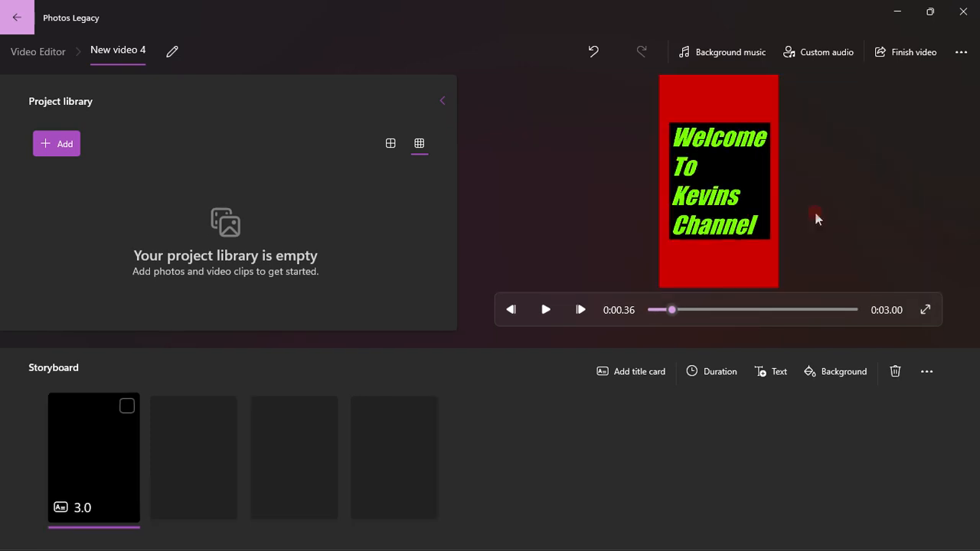
- Play the portrait title card preview from the beginning and return the playhead to the start
click(649, 309)
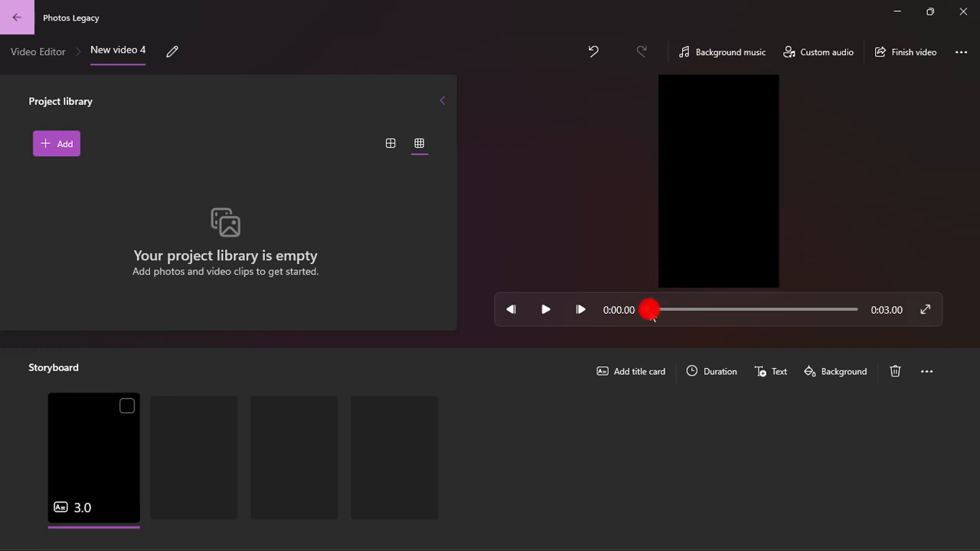
click(544, 308)
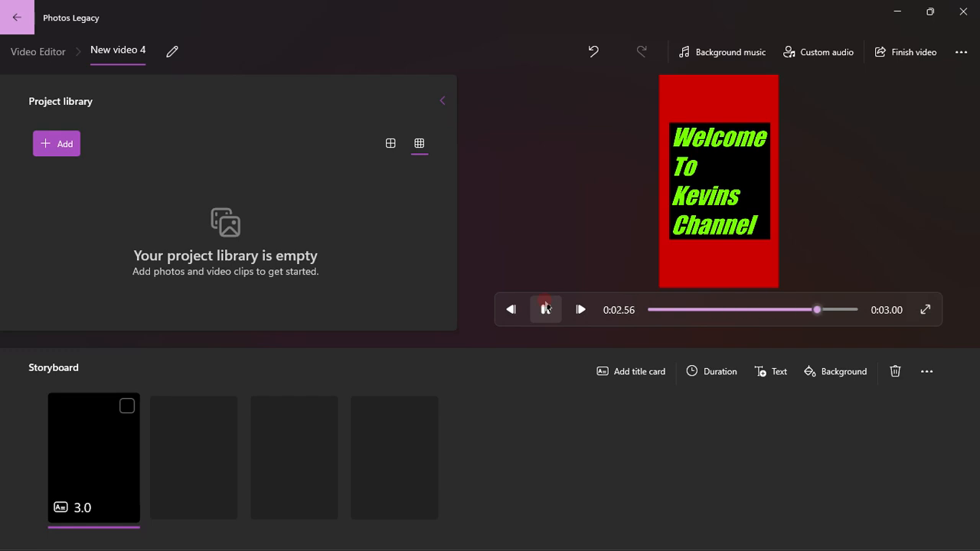
click(649, 310)
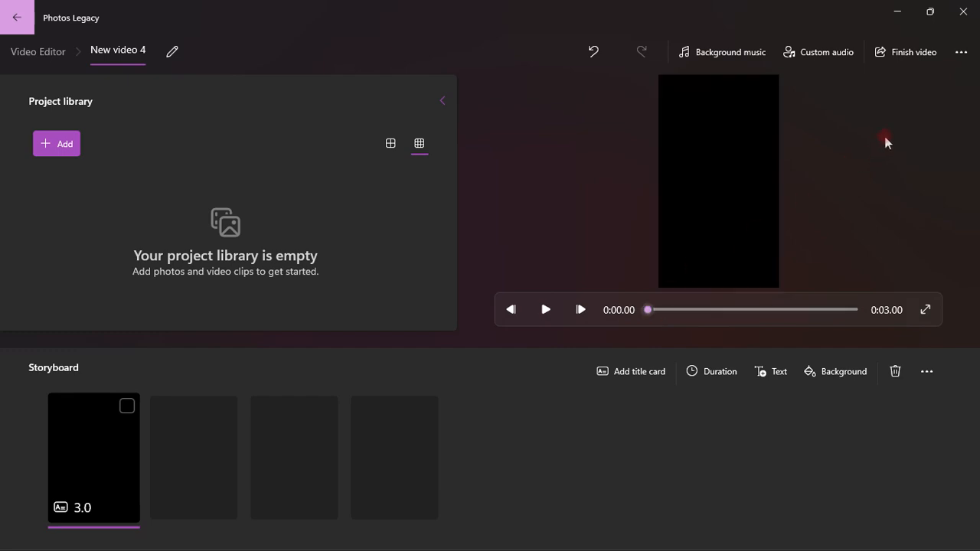
- Minimize the video editor and open Sound Recorder from the list of installed apps
click(897, 15)
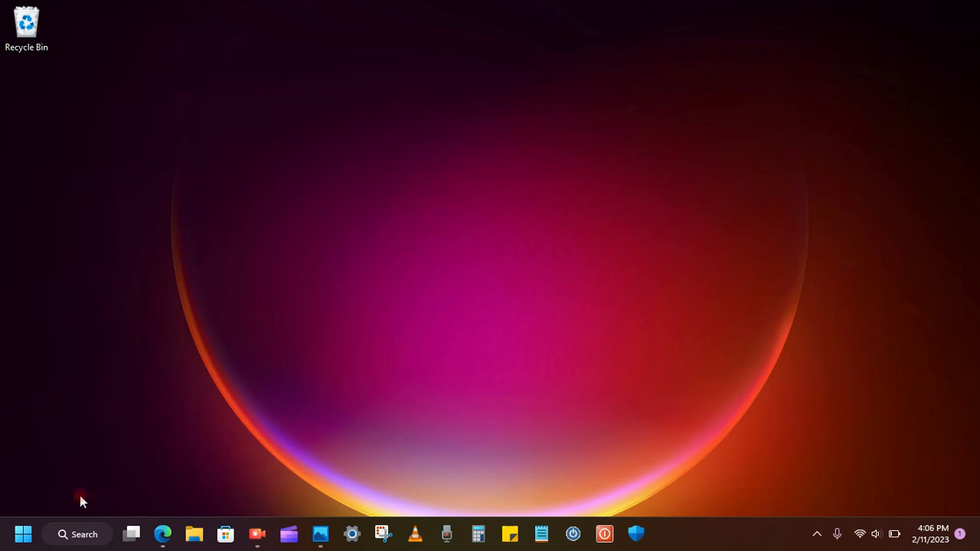
click(19, 538)
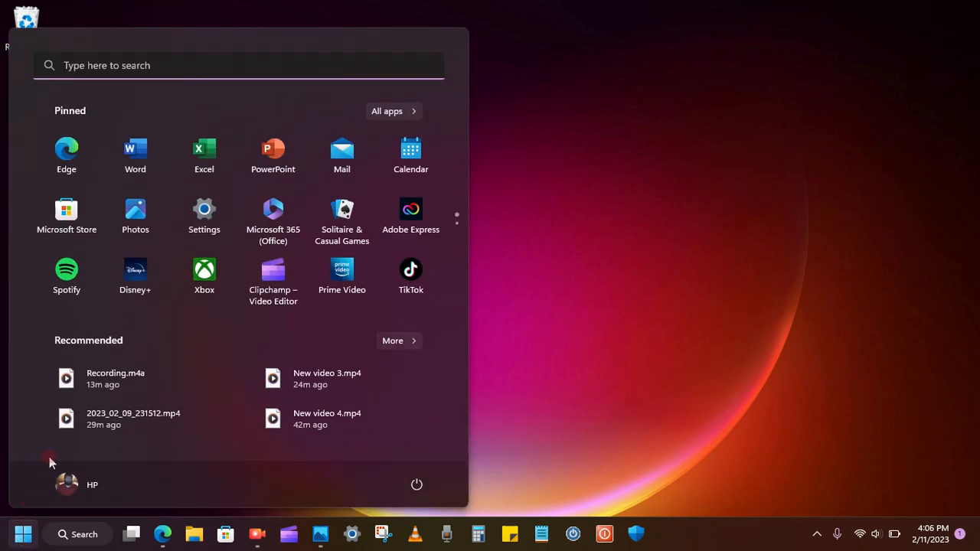
click(387, 111)
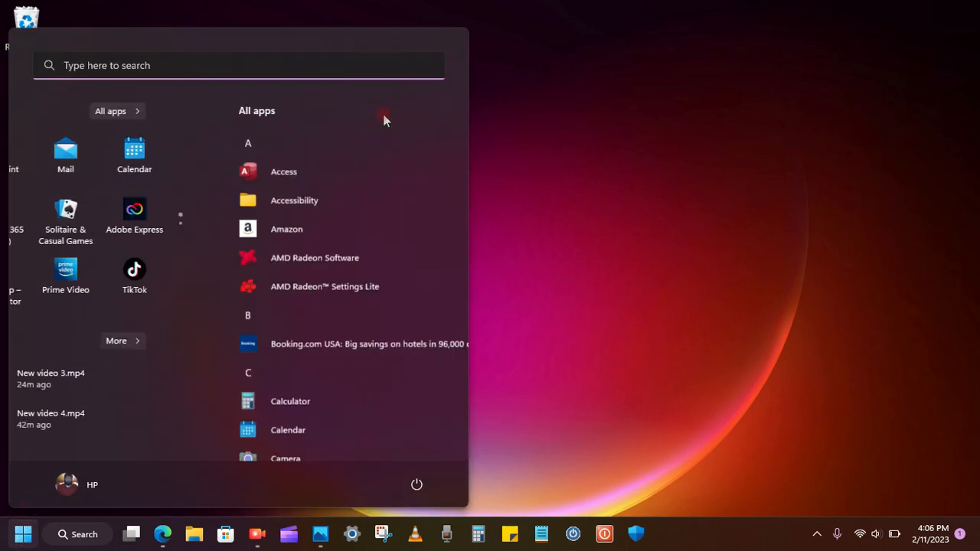
scroll(176, 230, down, 1)
scroll(159, 238, down, 10)
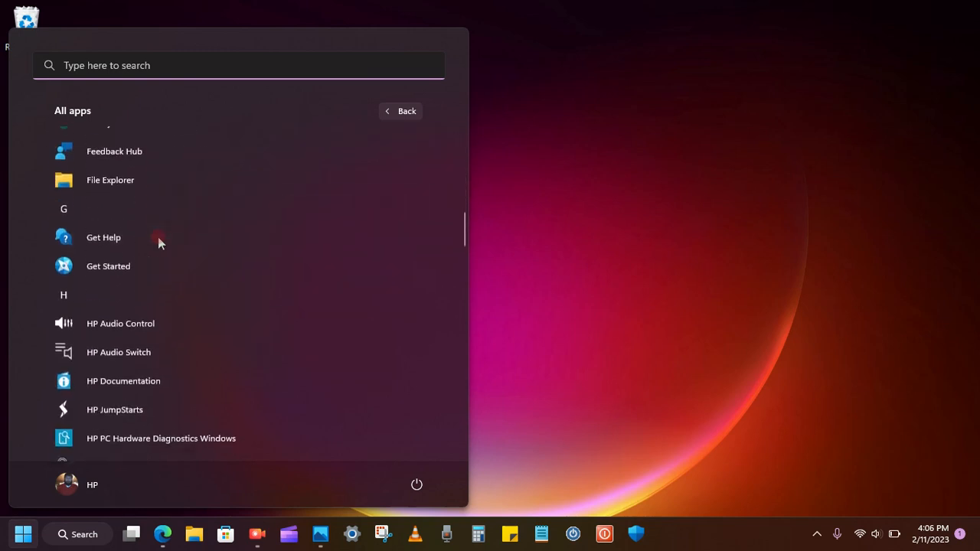
scroll(158, 242, down, 10)
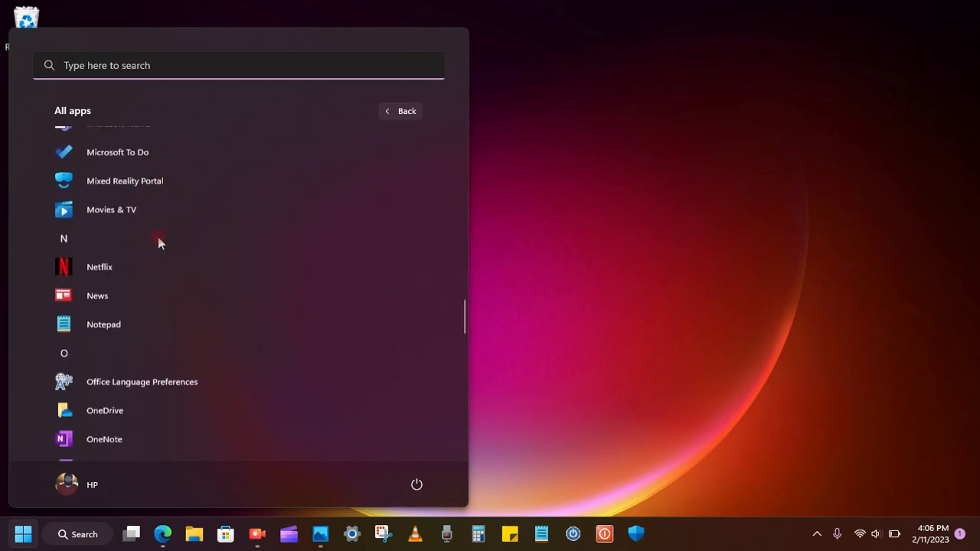
scroll(157, 240, down, 5)
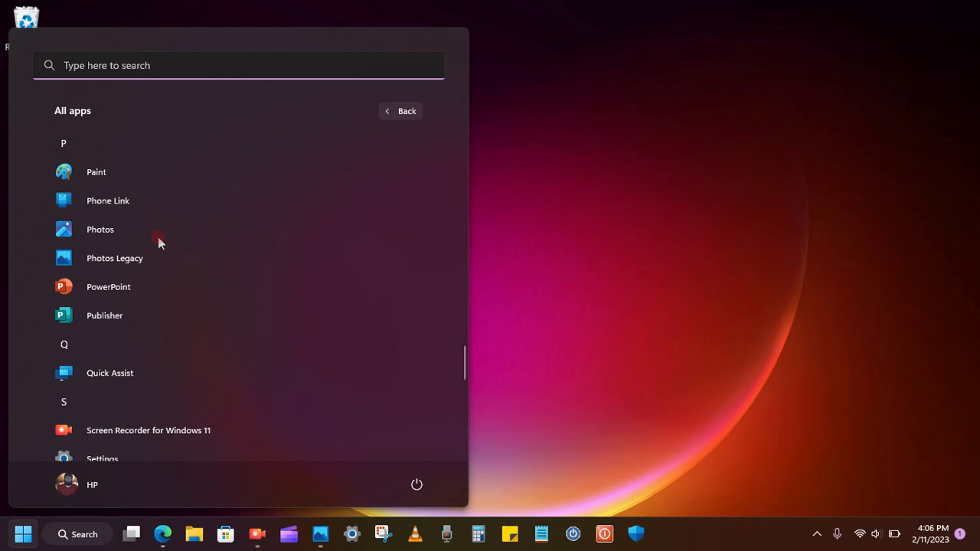
scroll(158, 236, down, 3)
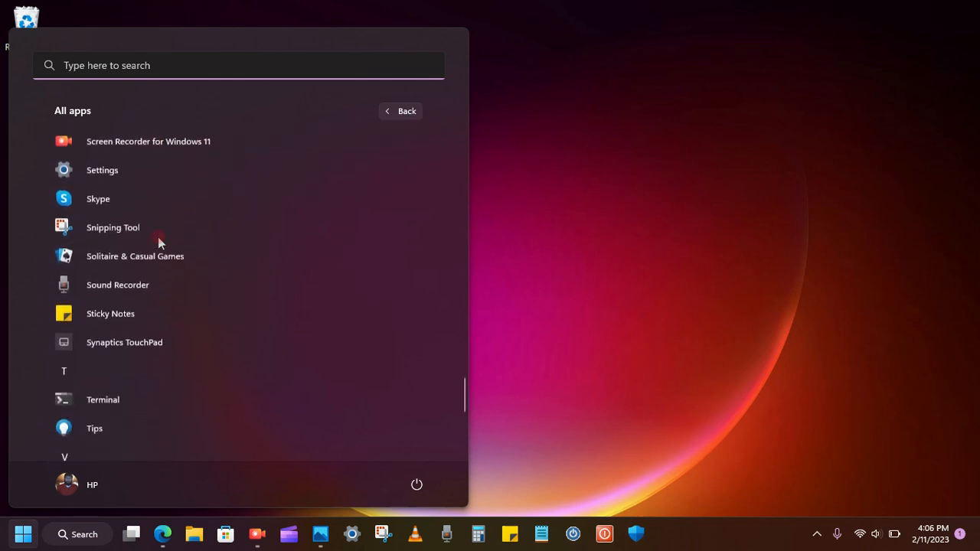
click(118, 279)
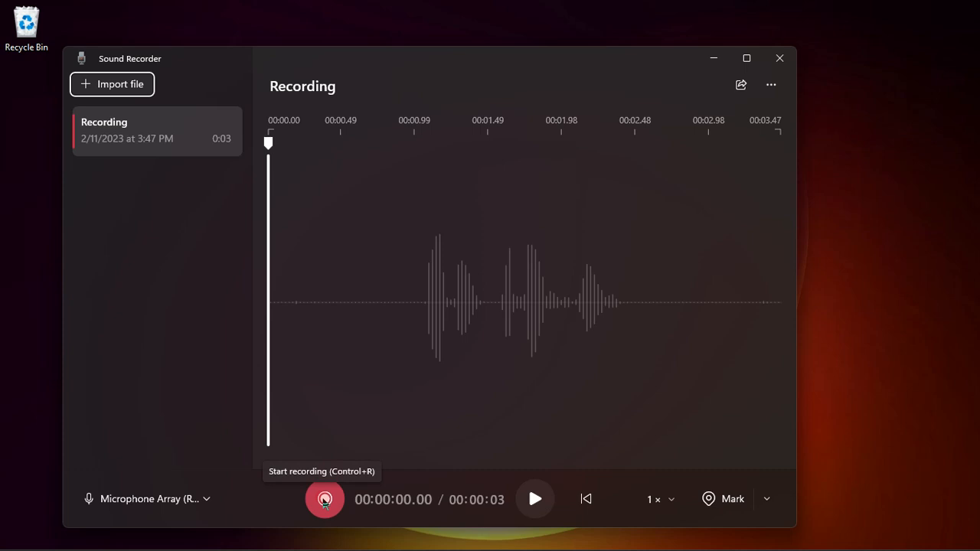
- Record a short voice clip of about 3 seconds with the microphone and close Sound Recorder
click(325, 500)
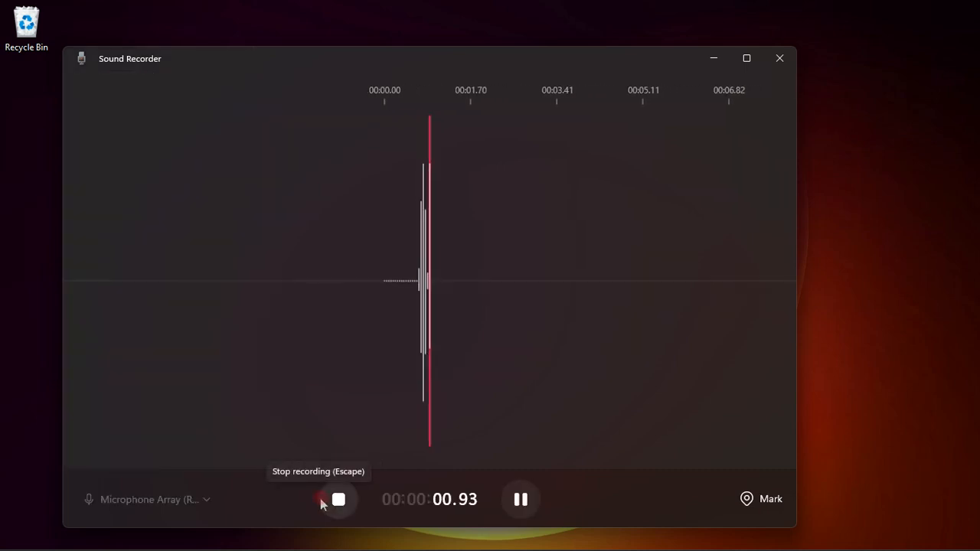
click(337, 500)
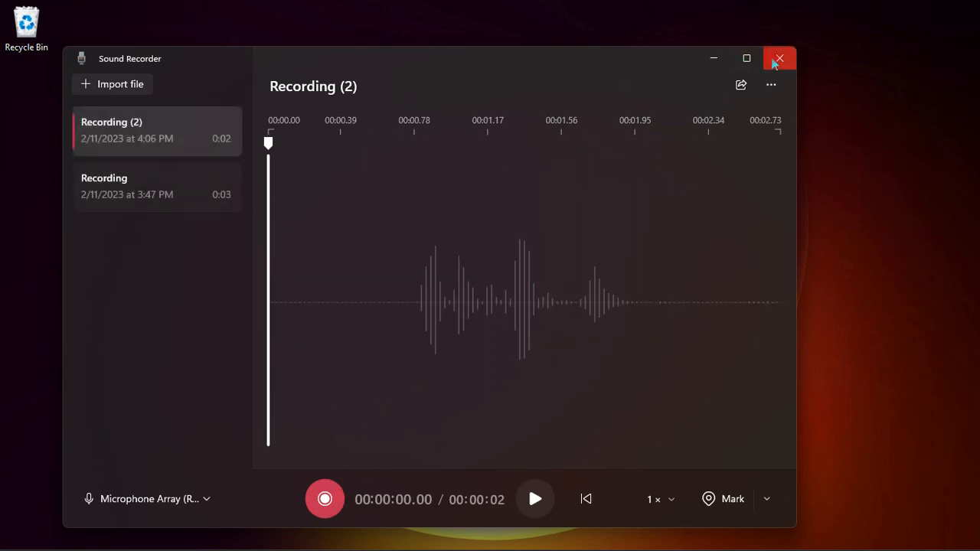
click(778, 59)
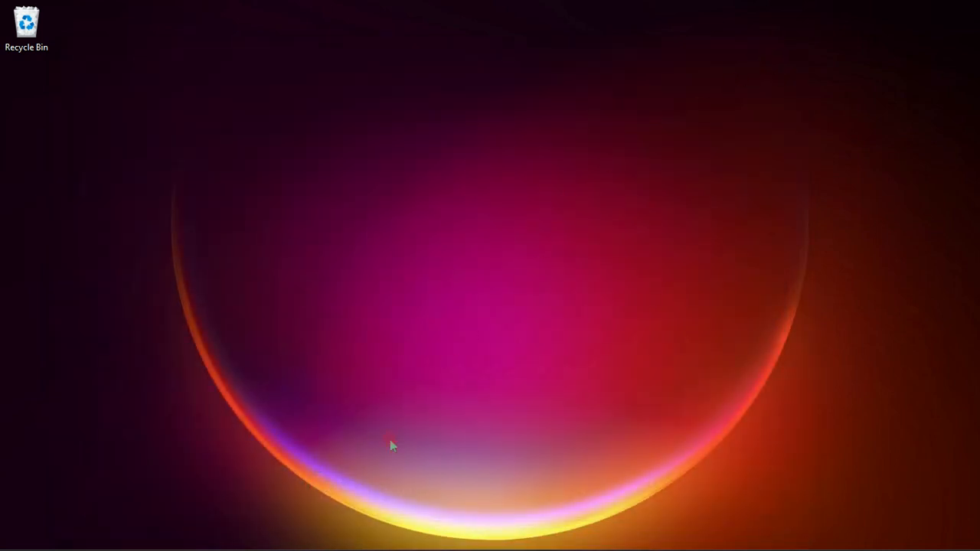
- Switch back to Photos Legacy, add Recording (2).m4a as the project's custom audio and preview the video
mouse_move(259, 531)
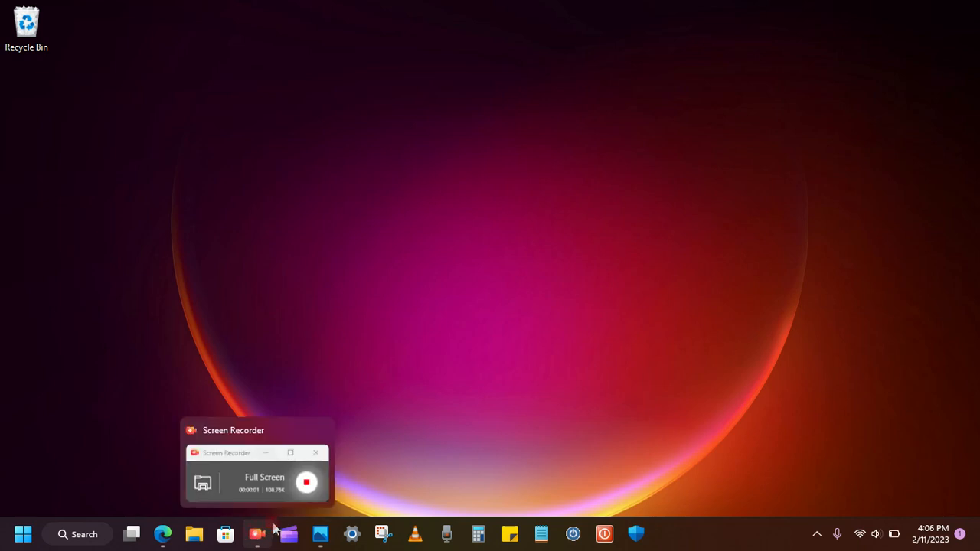
click(320, 534)
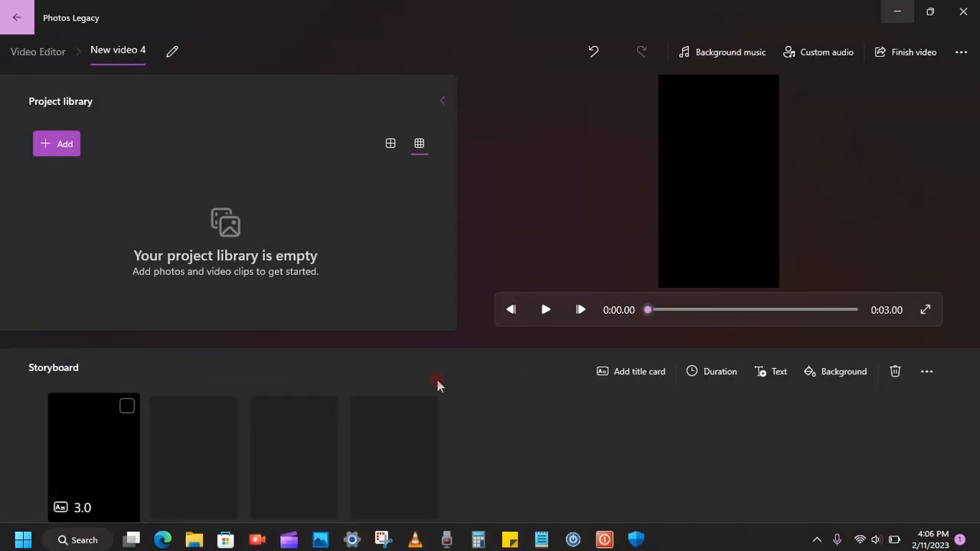
click(839, 55)
click(872, 91)
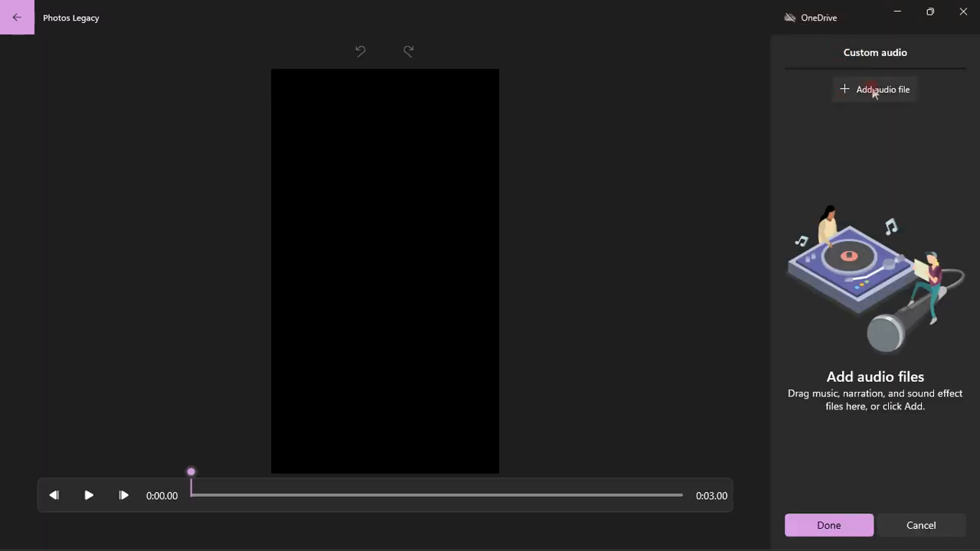
click(880, 91)
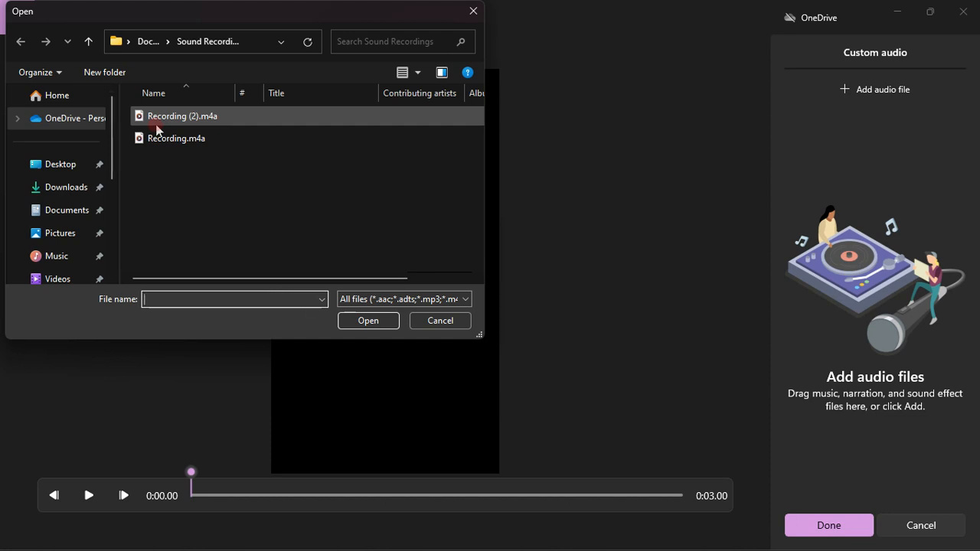
double_click(205, 118)
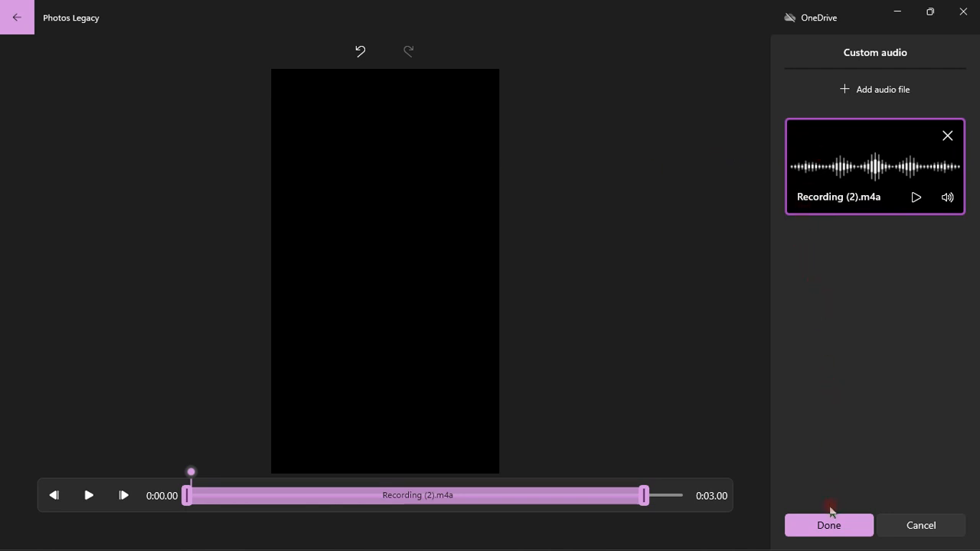
click(828, 523)
click(644, 493)
click(814, 525)
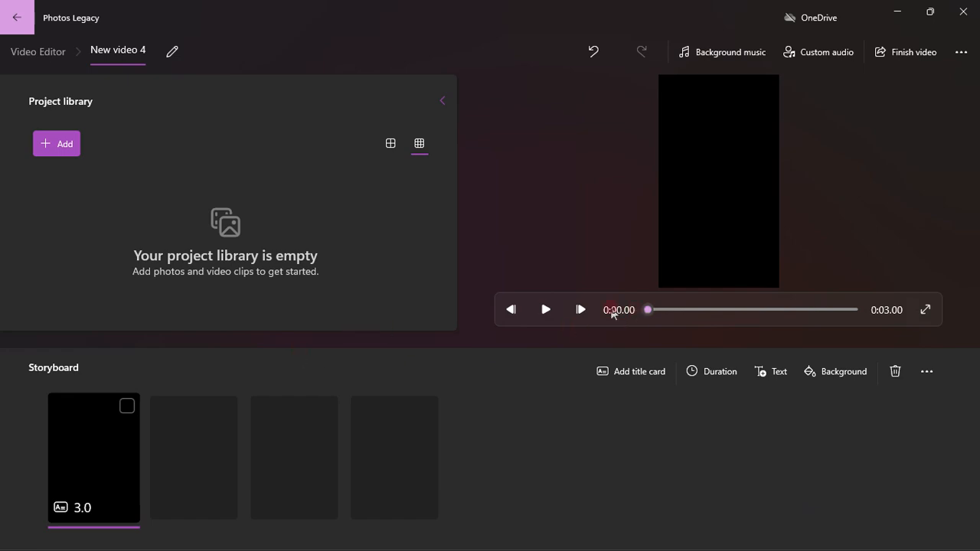
click(545, 309)
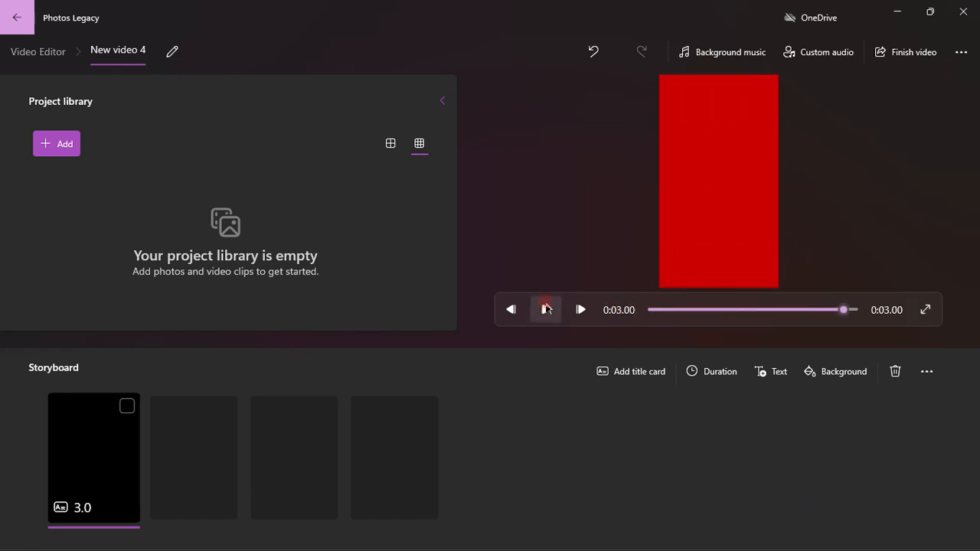
- Adjust where Recording (2).m4a starts and ends on the custom audio timeline, save it and replay the video from the beginning
click(815, 47)
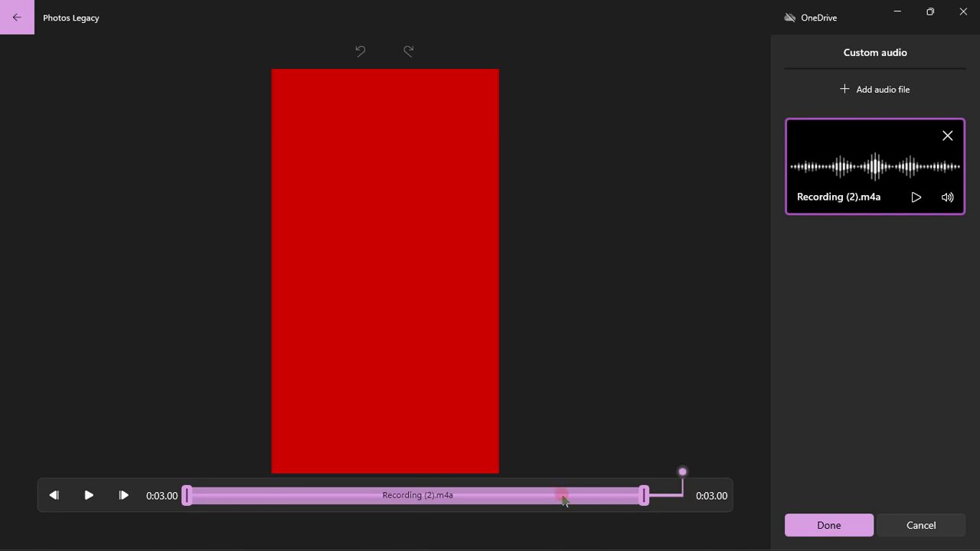
mouse_move(647, 497)
mouse_down()
mouse_move(258, 496)
mouse_move(626, 500)
mouse_move(586, 496)
mouse_up()
mouse_move(646, 499)
mouse_down()
mouse_move(622, 495)
mouse_move(640, 498)
mouse_up()
click(89, 495)
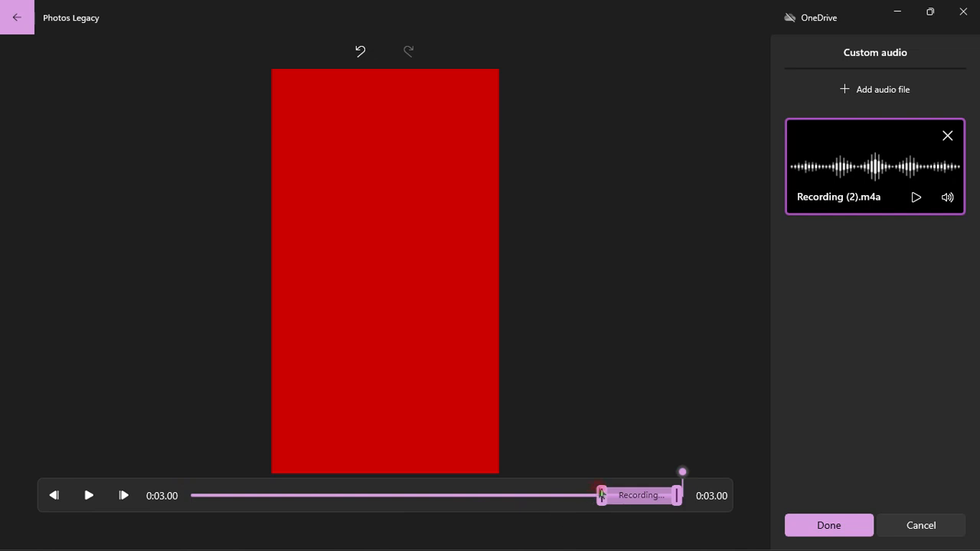
drag(647, 500, 680, 490)
click(823, 524)
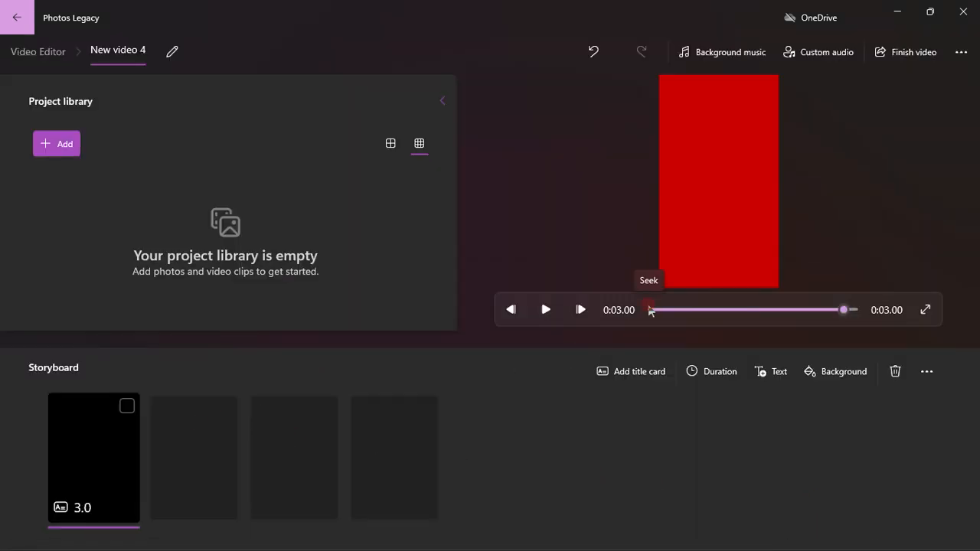
click(651, 310)
click(544, 310)
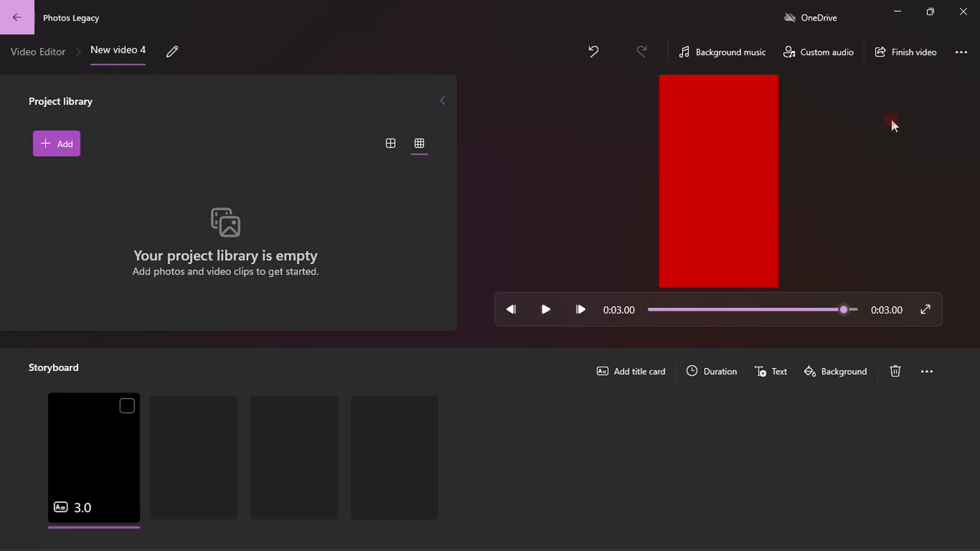
- Export the finished video at High 1080p quality as New video 4.mp4 in the Pictures folder
click(913, 54)
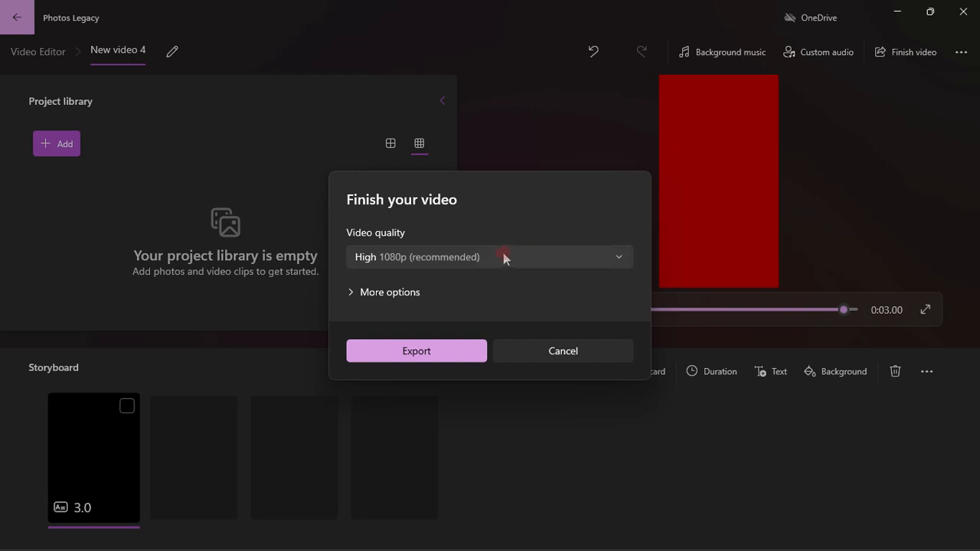
click(431, 349)
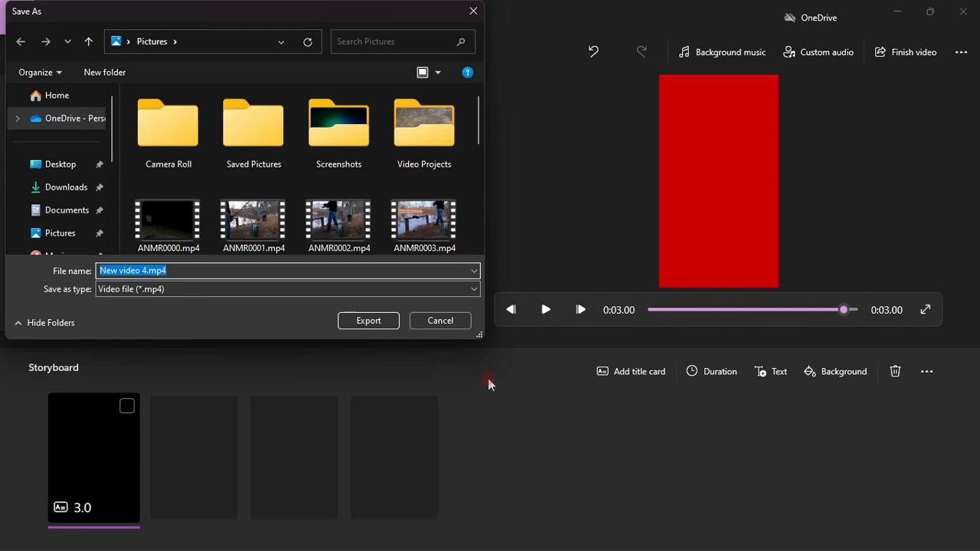
click(371, 321)
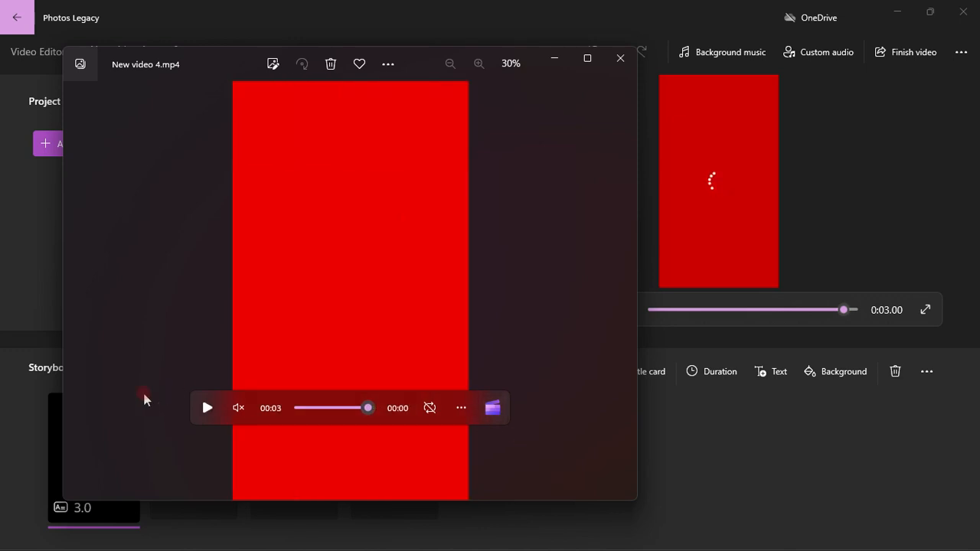
- Unmute the exported video at volume 100, replay it from the start and close the player
click(240, 412)
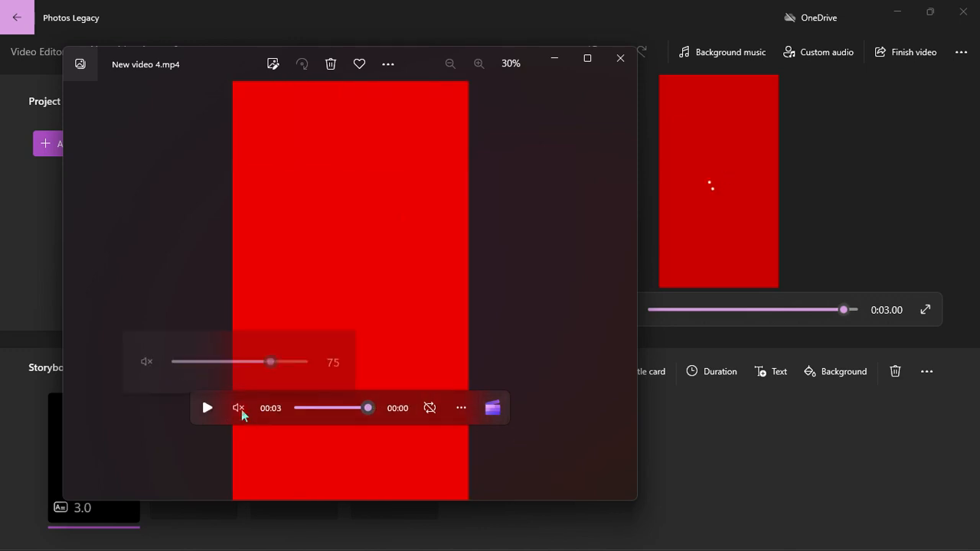
click(306, 359)
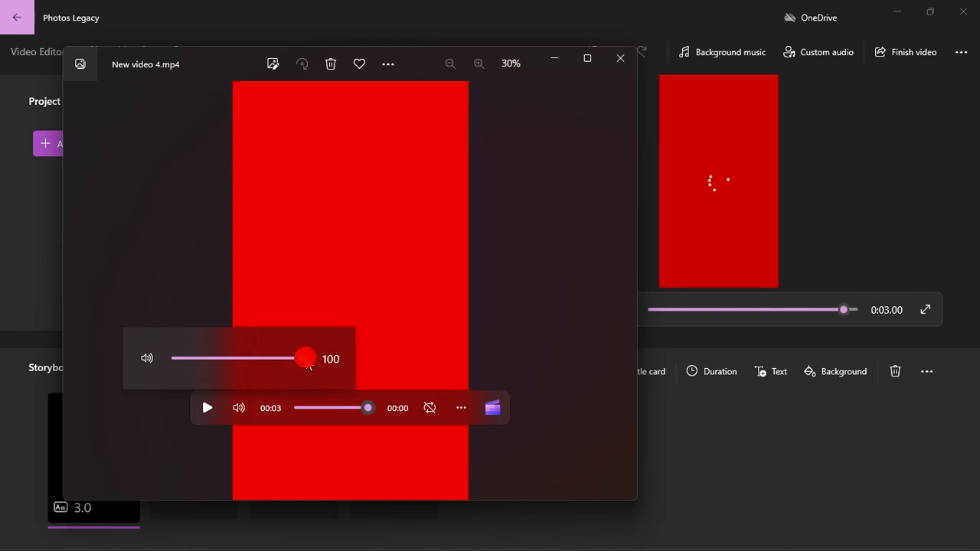
click(297, 408)
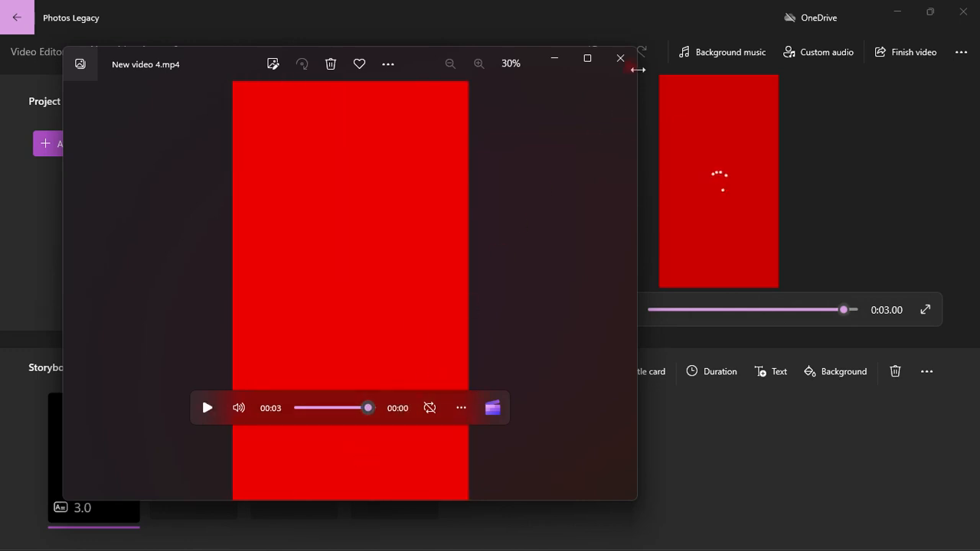
click(622, 59)
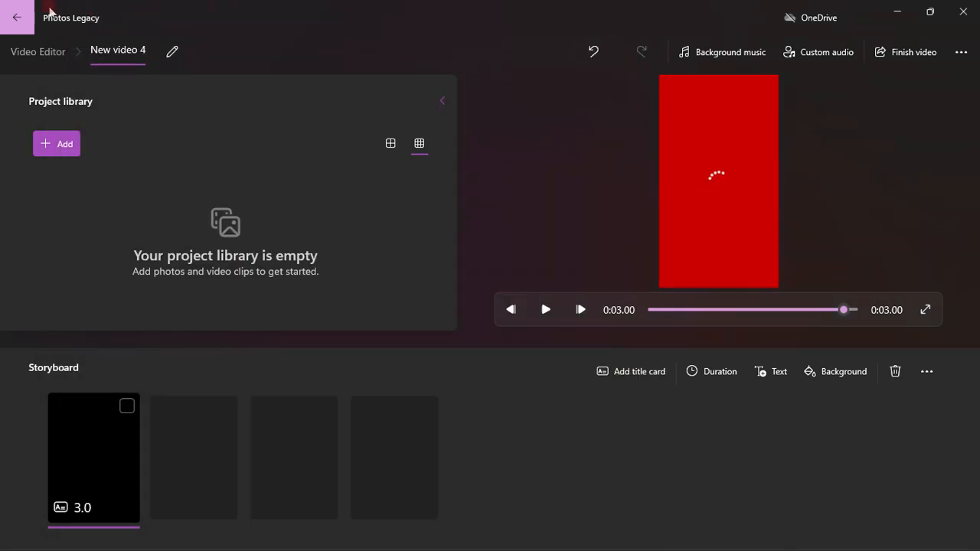
- Return to the Video Editor's project list, switch to File Explorer and open the Pictures folder
click(20, 17)
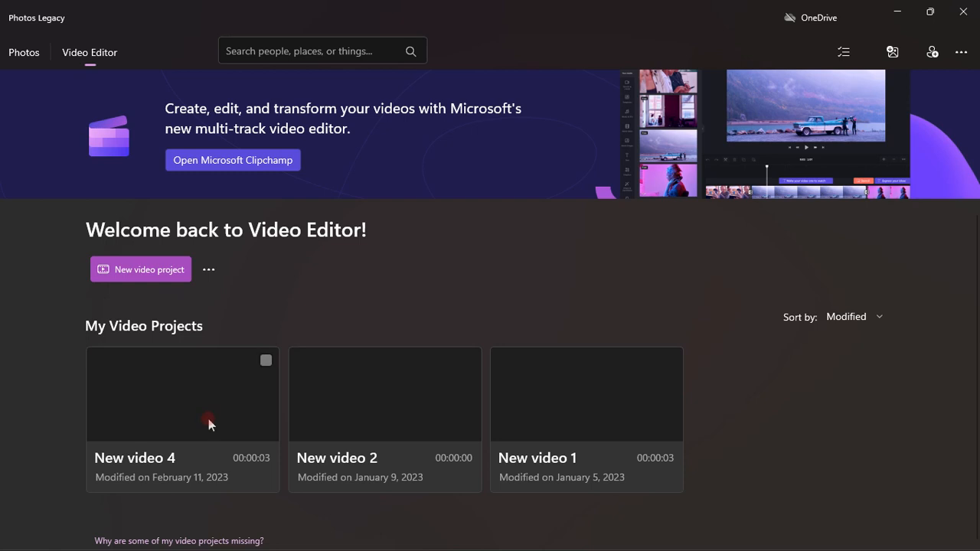
mouse_move(194, 545)
click(195, 536)
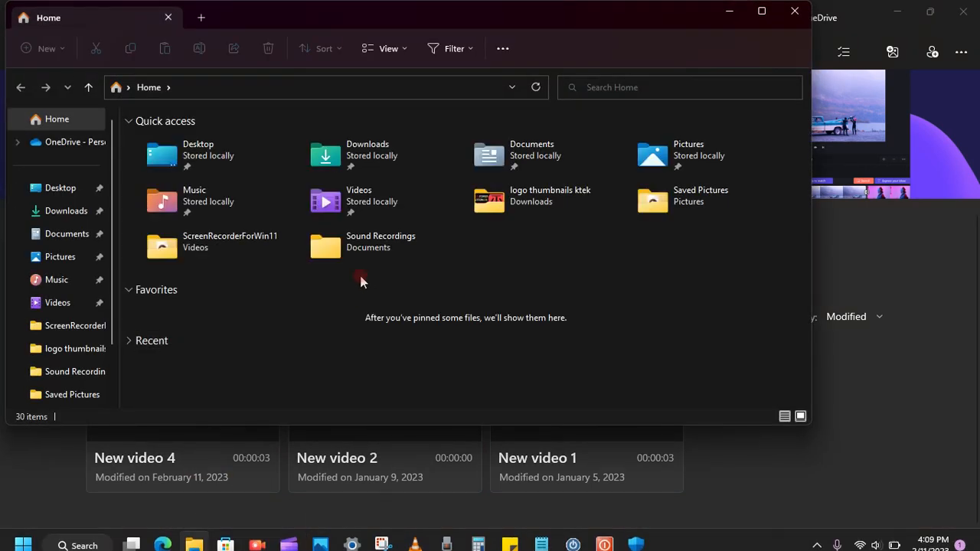
double_click(677, 161)
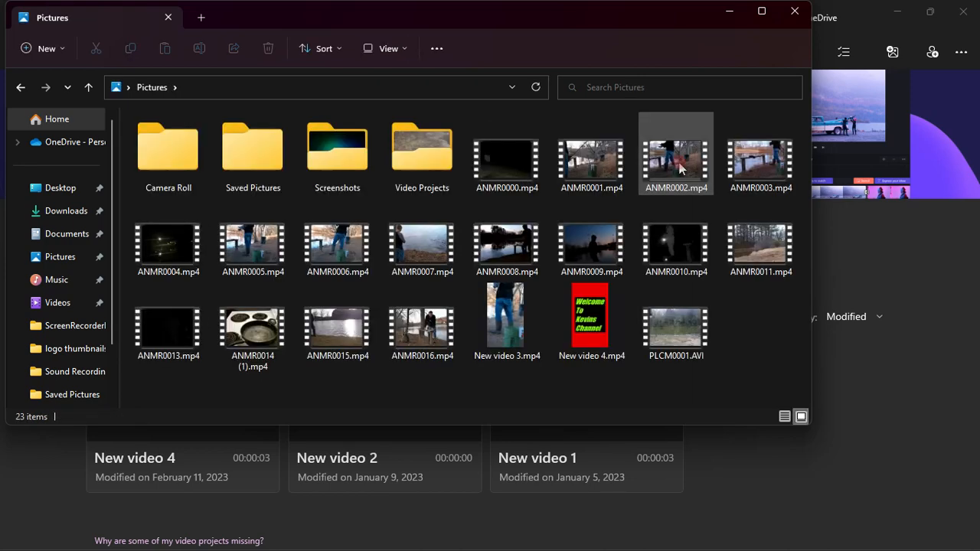
- Play the exported New video 4.mp4 from the Pictures folder in Media Player and close the player
click(593, 320)
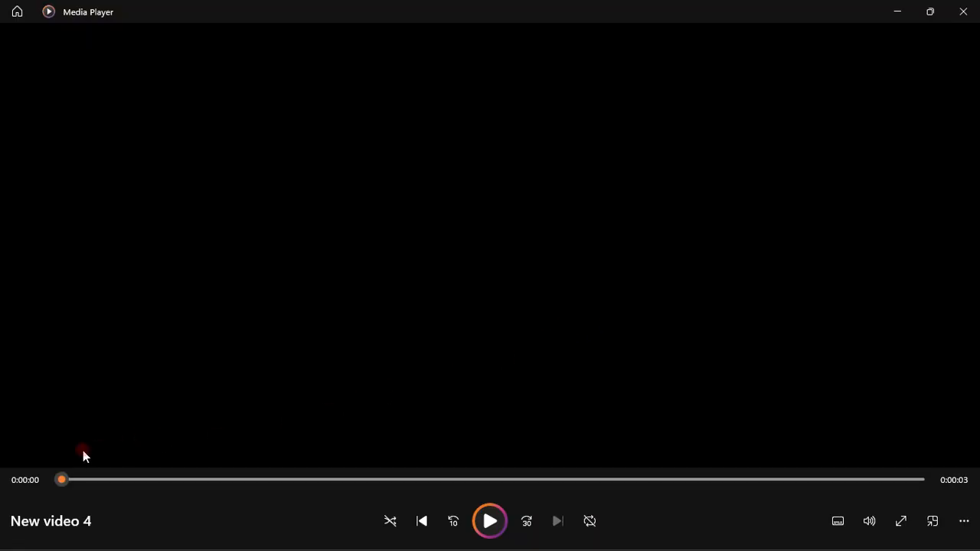
click(480, 520)
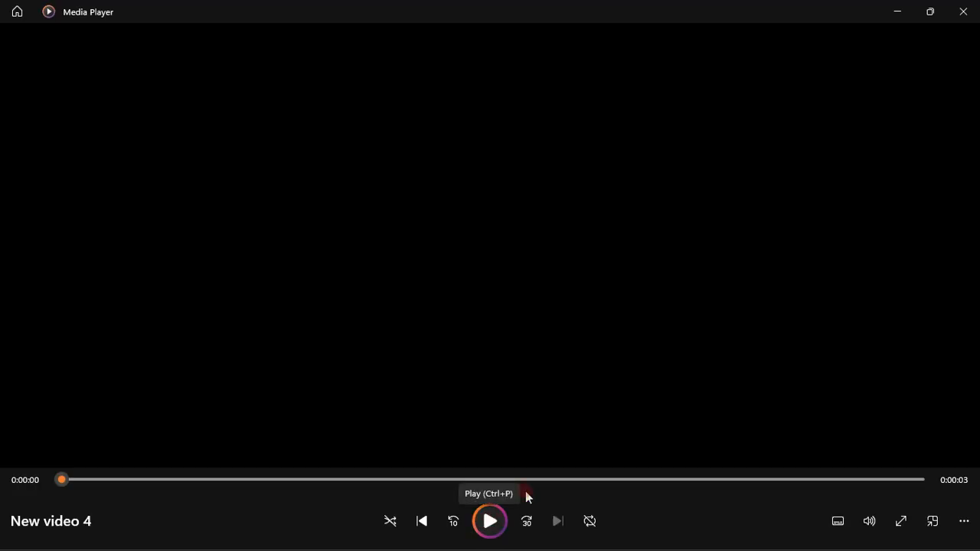
click(962, 12)
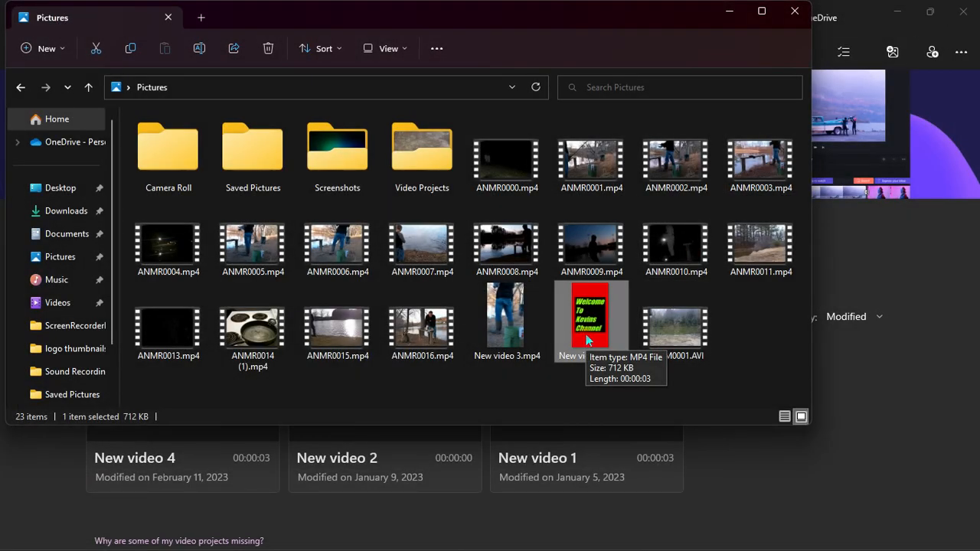
- Close the File Explorer window and minimize Photos Legacy to show the desktop
click(791, 12)
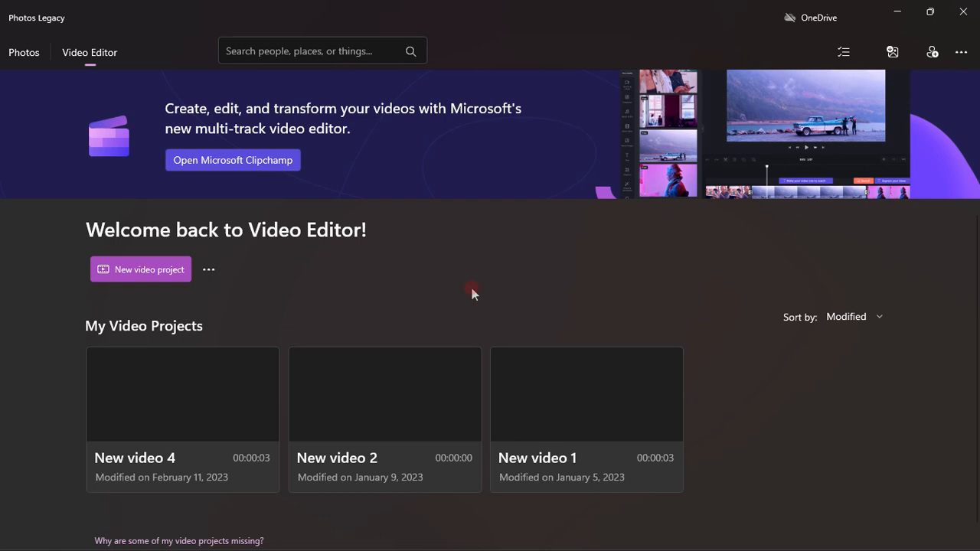
click(897, 12)
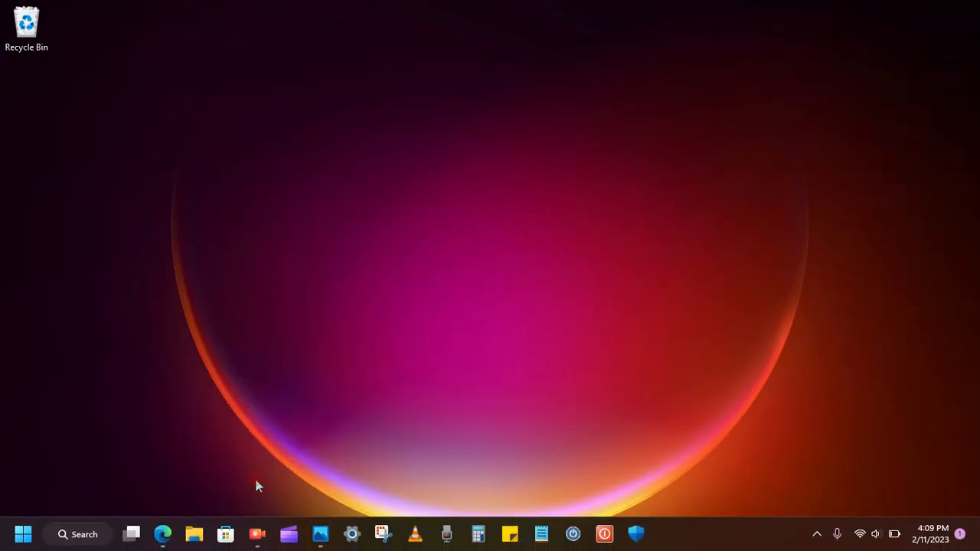
mouse_move(257, 532)
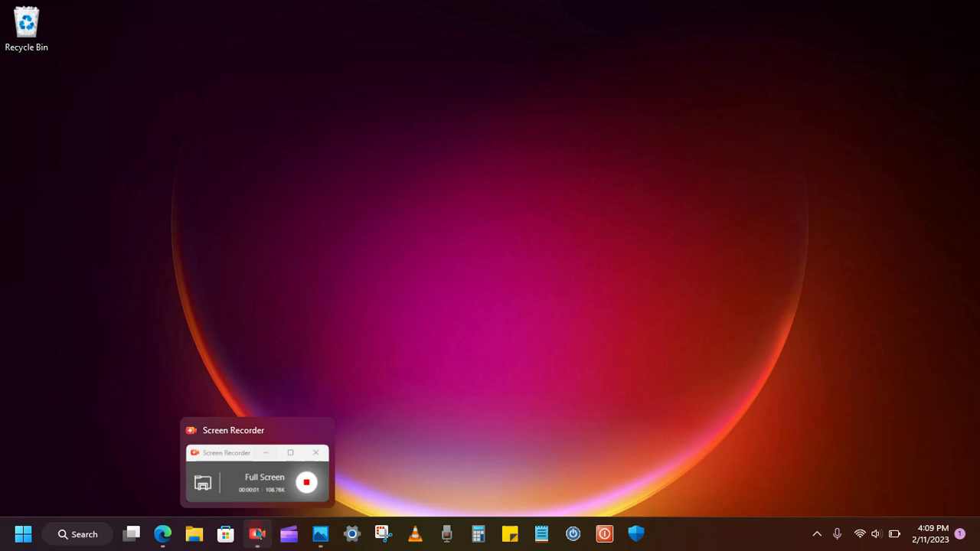
click(257, 533)
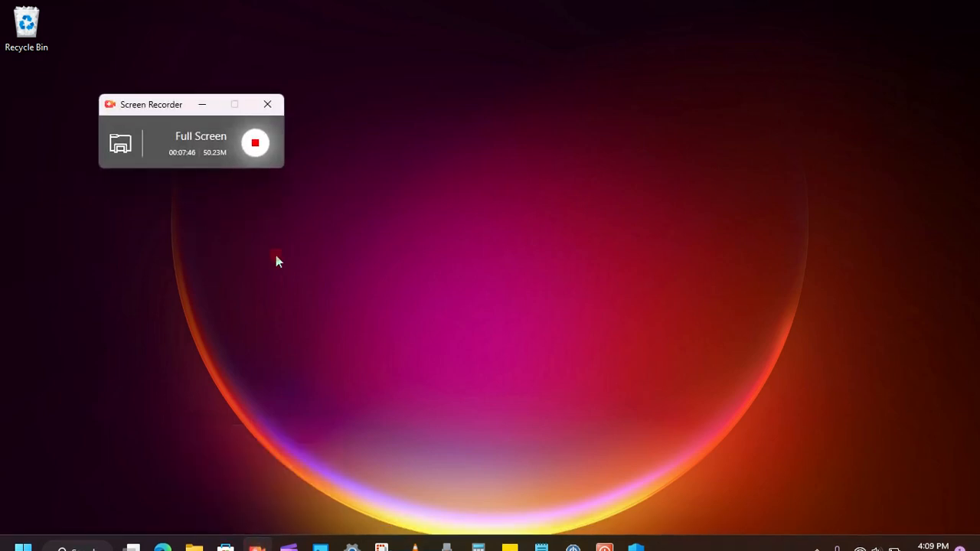